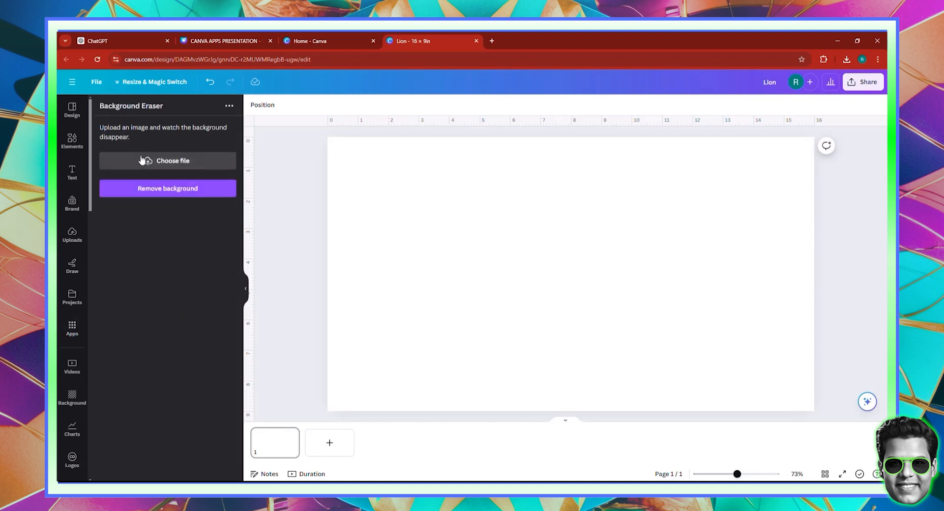
Step: Upload the "Picture for BG Demonstration" image of the woman to Background Eraser and remove its background
click(143, 160)
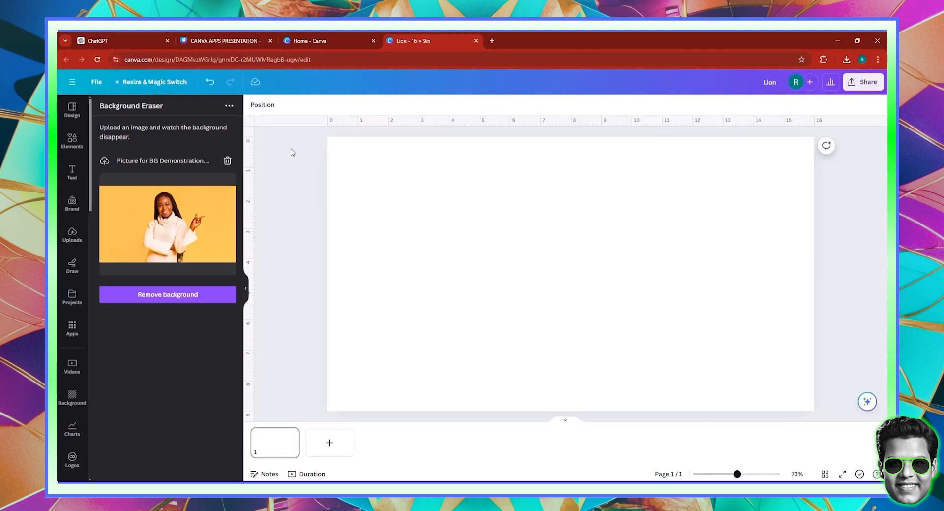
click(161, 295)
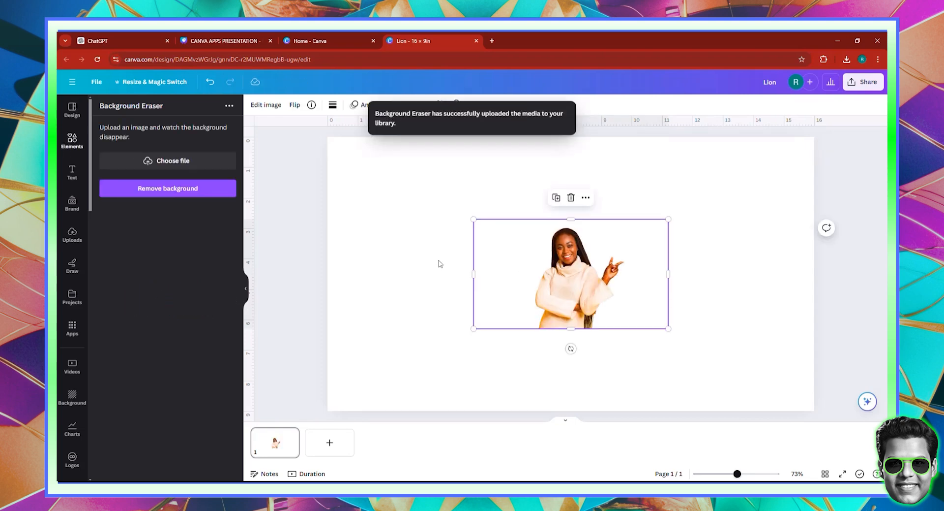
Step: Fill the page background with the yellow-to-orange 90° linear gradient #ffde59, #ff914d
click(346, 190)
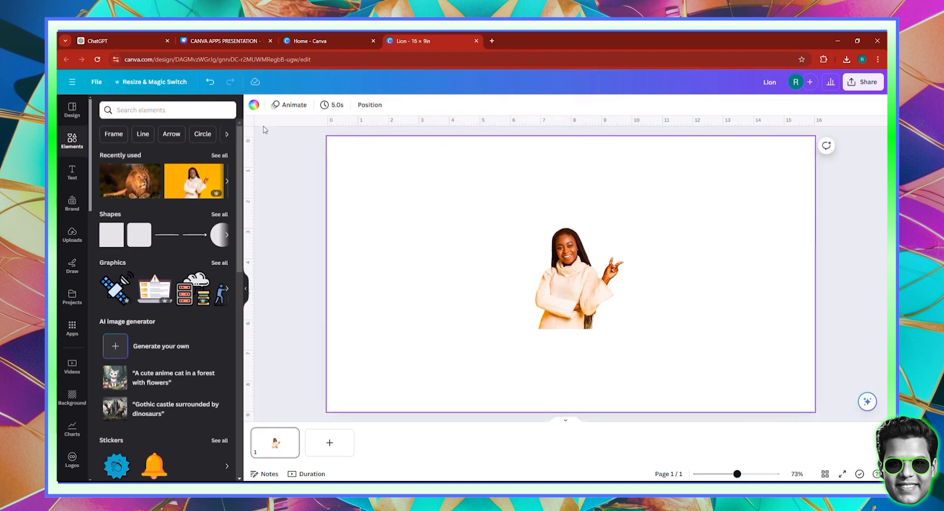
click(254, 104)
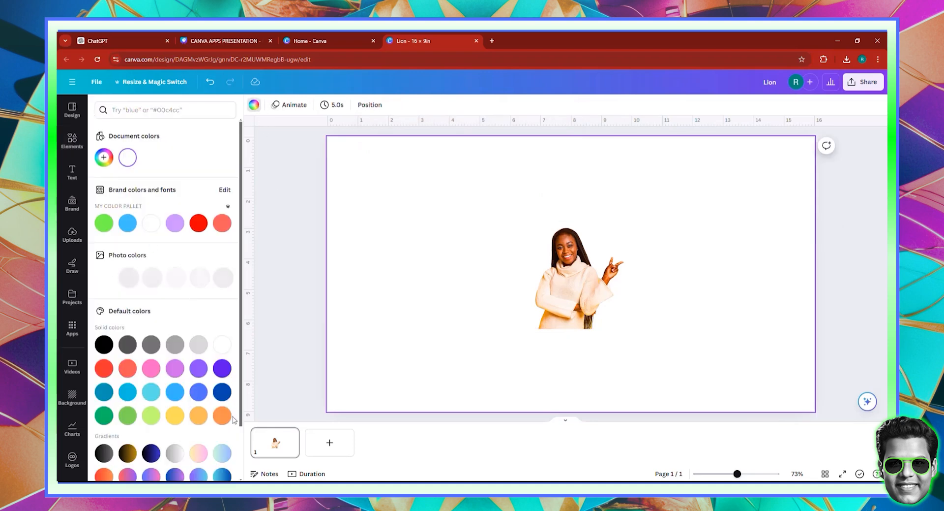
scroll(215, 406, down, 2)
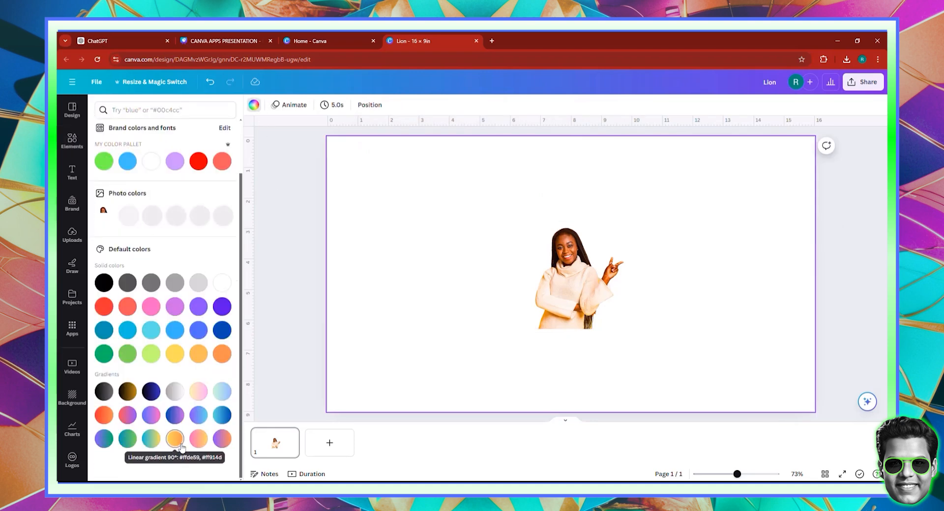
click(174, 437)
Step: Enlarge the woman's cutout to about 17 × 9.5 in and position it so it covers the page
click(589, 292)
drag(589, 292, 440, 211)
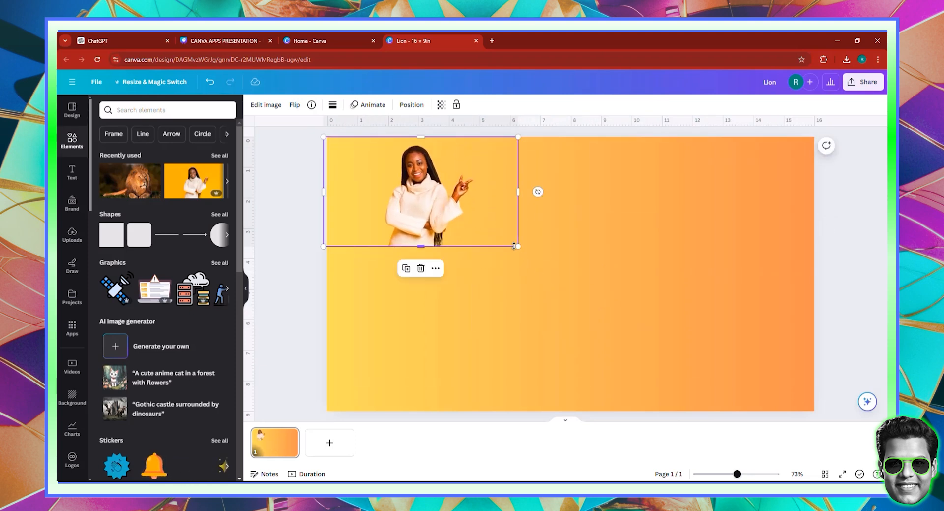
drag(540, 266, 810, 434)
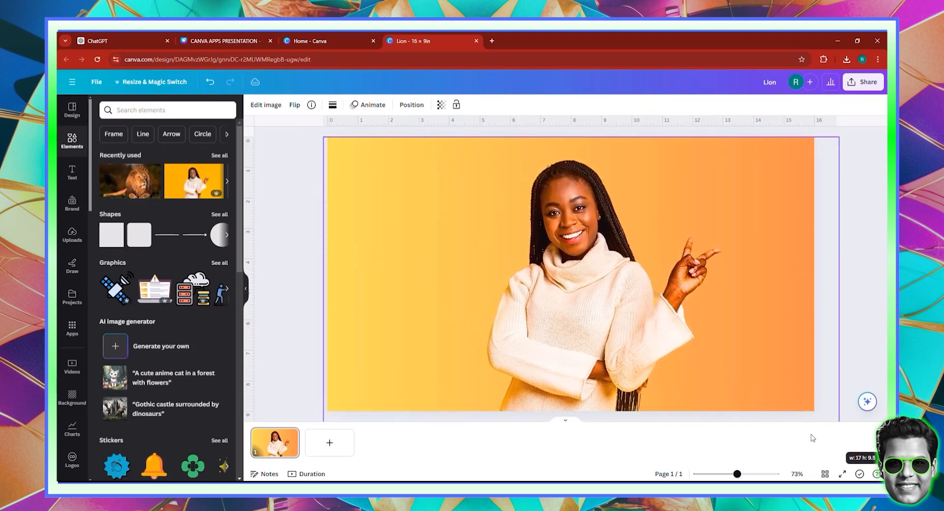
drag(565, 316, 539, 304)
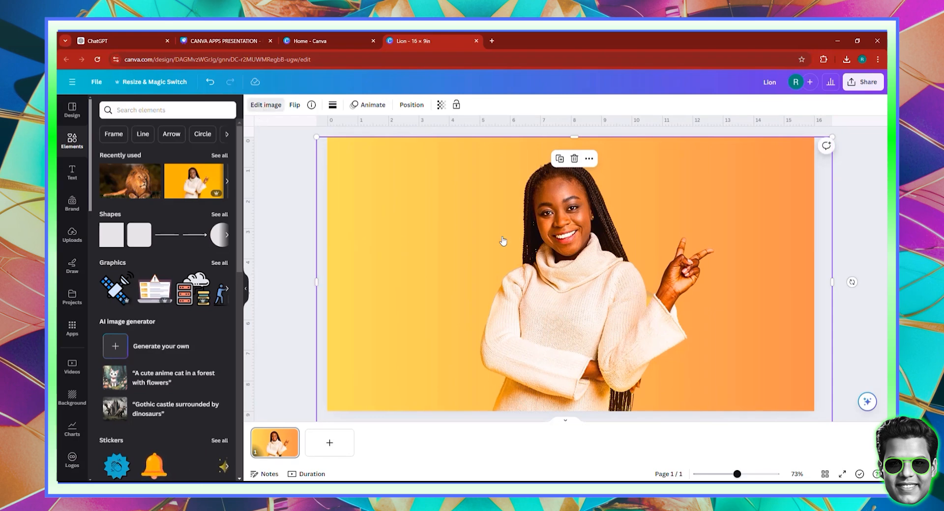
Step: Apply a Glow shadow to the woman's cutout with size 10, blur amount 3 and intensity 68
click(266, 105)
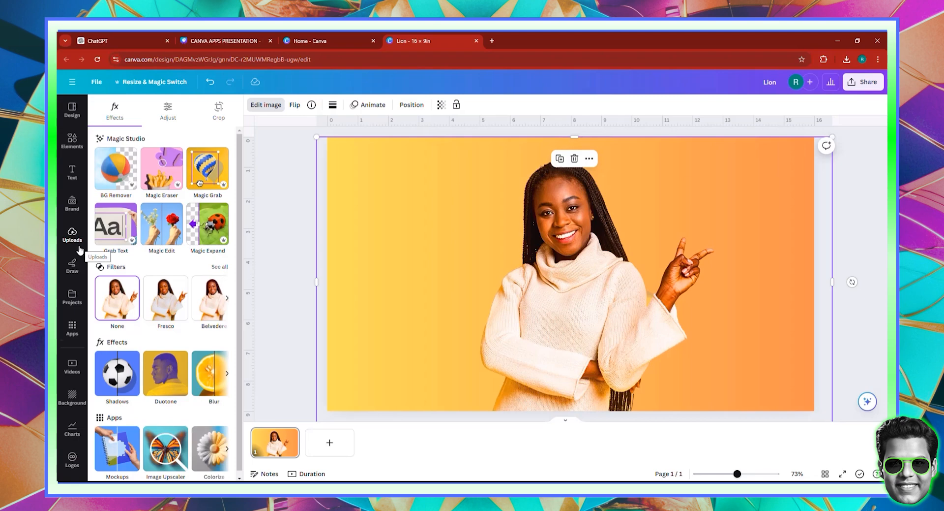
click(121, 382)
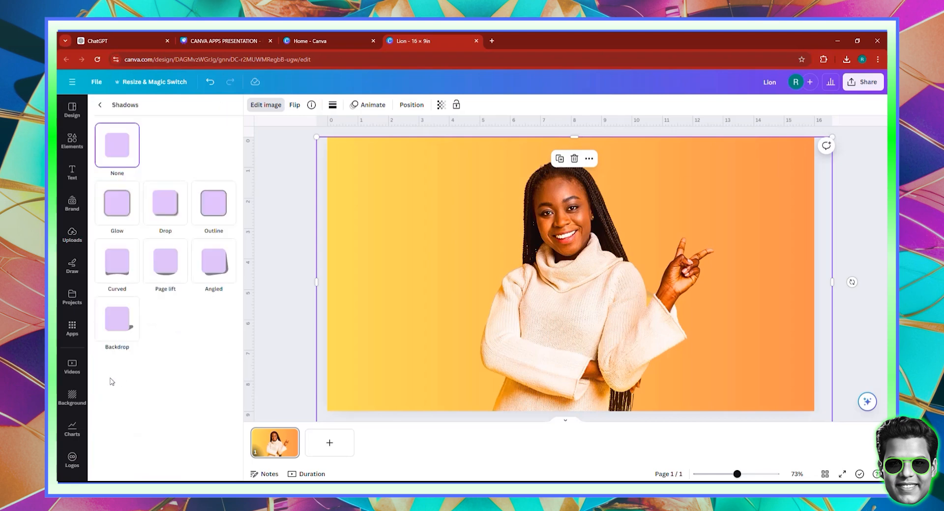
click(126, 212)
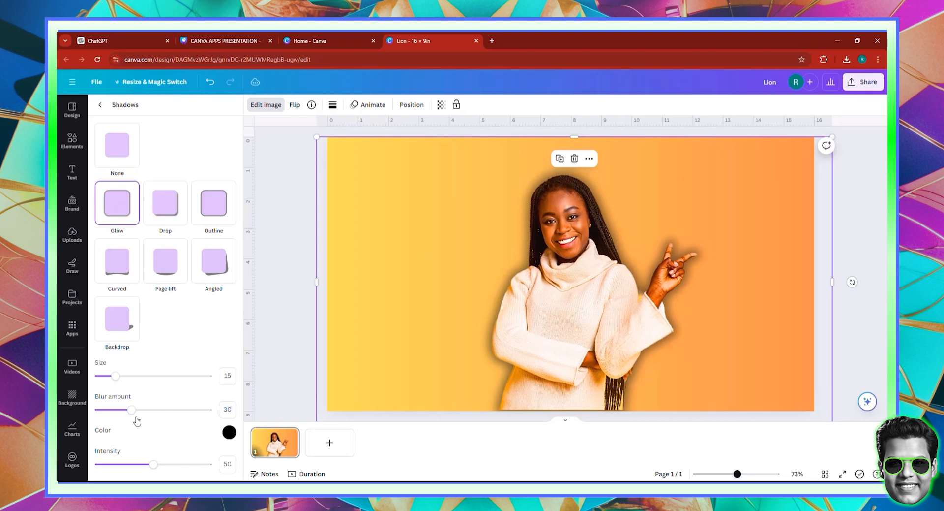
drag(116, 411, 101, 411)
click(173, 465)
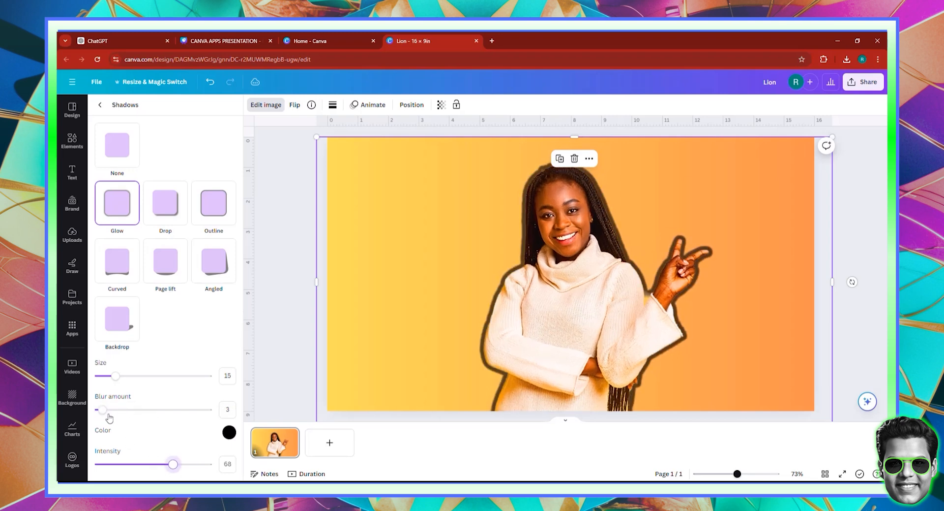
drag(110, 378, 106, 377)
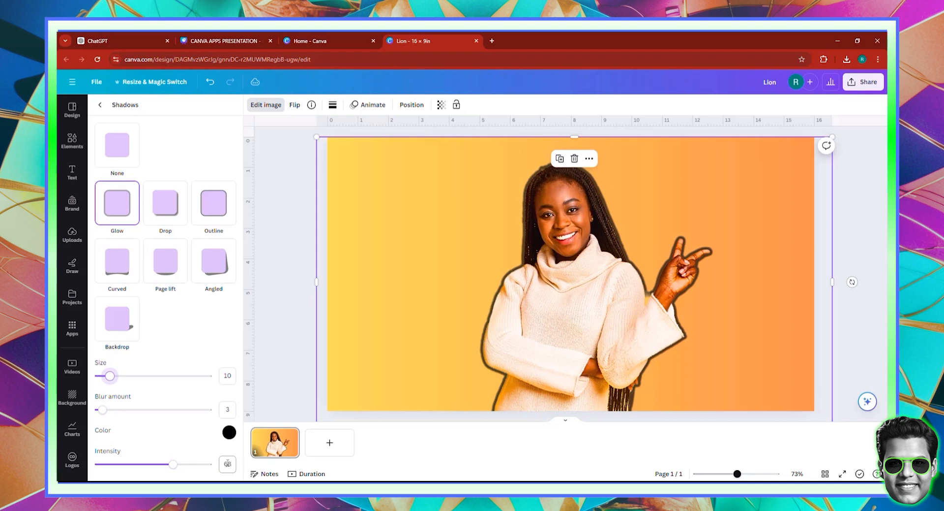
Step: Set the glow color of the woman's cutout to bright green #00FF57
click(229, 431)
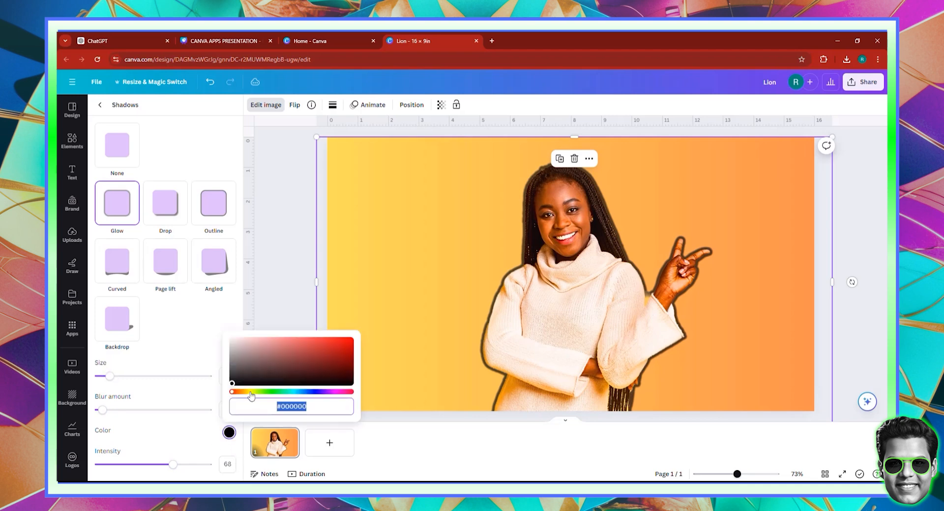
click(281, 392)
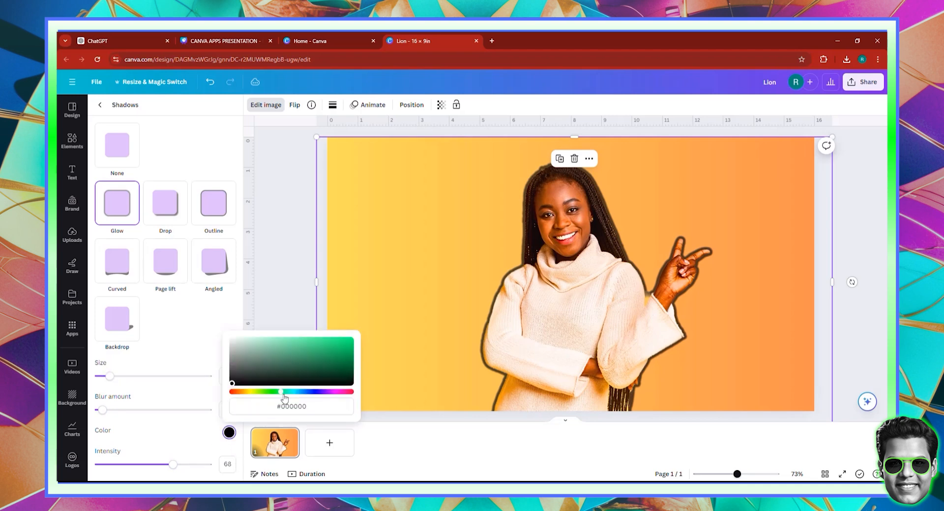
drag(290, 396, 352, 340)
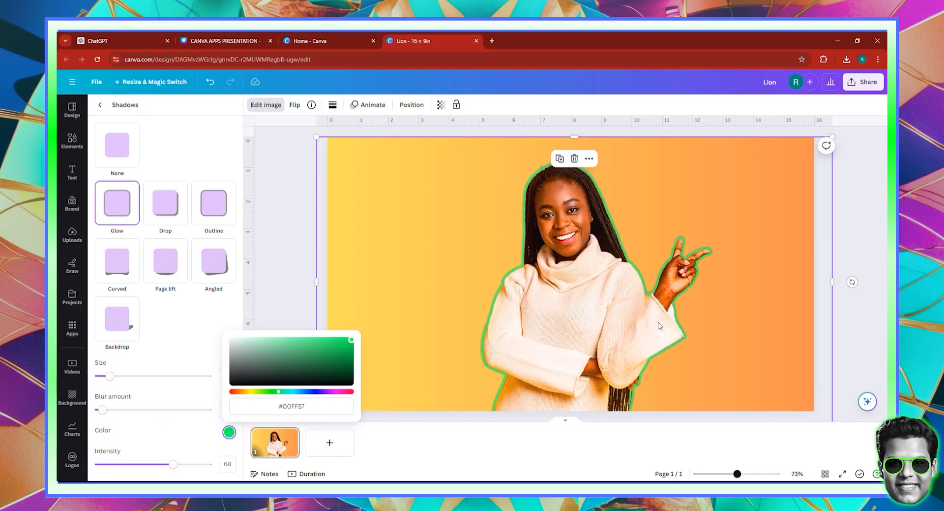
click(752, 325)
Step: Move the woman's cutout to the right side of the page and crop its empty left part to about 13 in wide
scroll(694, 338, down, 1)
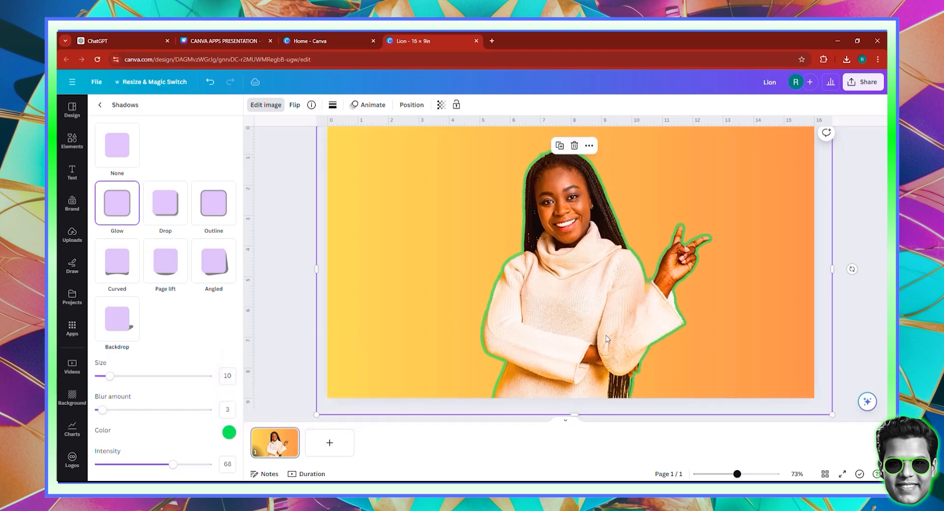
drag(608, 338, 691, 346)
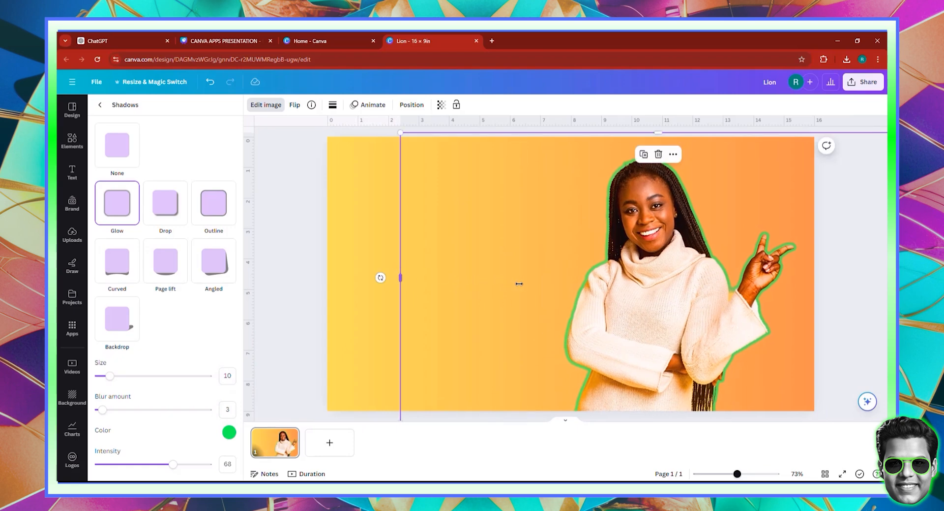
drag(400, 277, 521, 282)
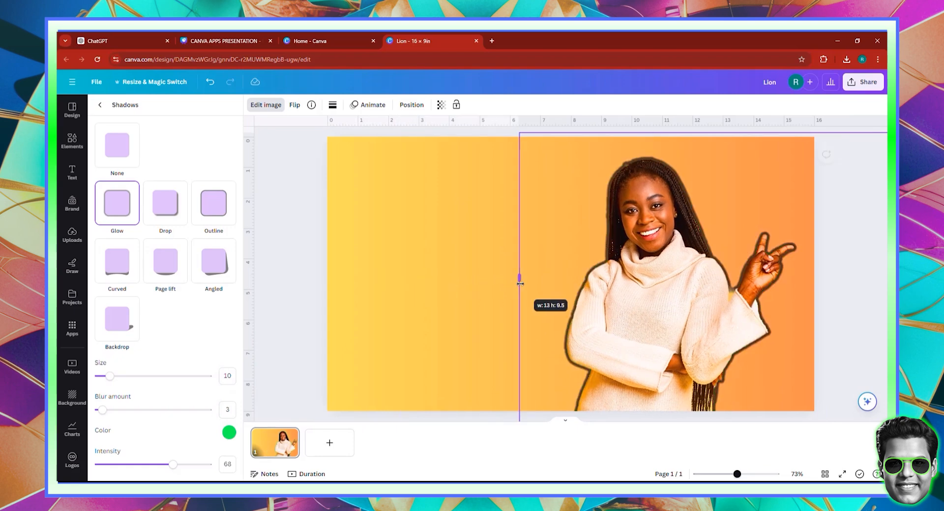
click(456, 349)
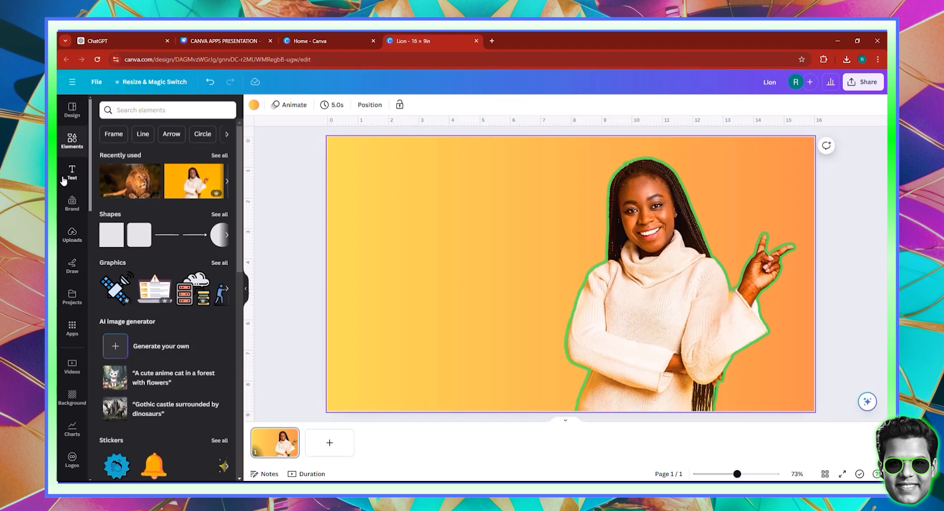
Step: Add a second page and apply the Bold Modern Earn Money Tips YouTube Thumbnail template to it
click(72, 110)
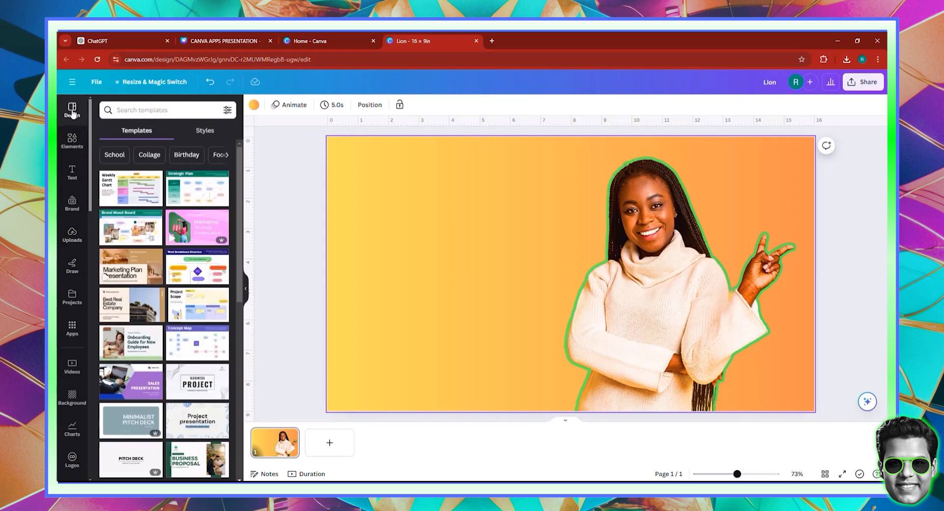
scroll(173, 226, down, 10)
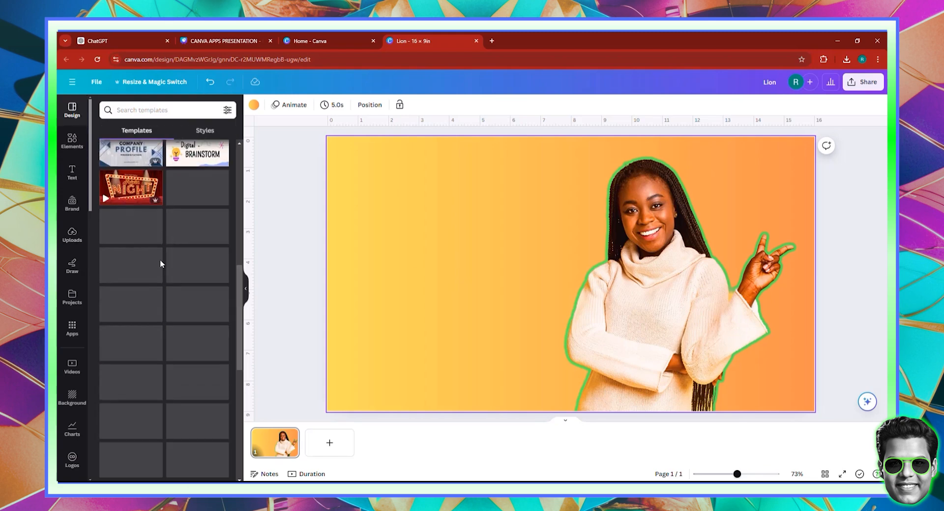
scroll(162, 268, down, 5)
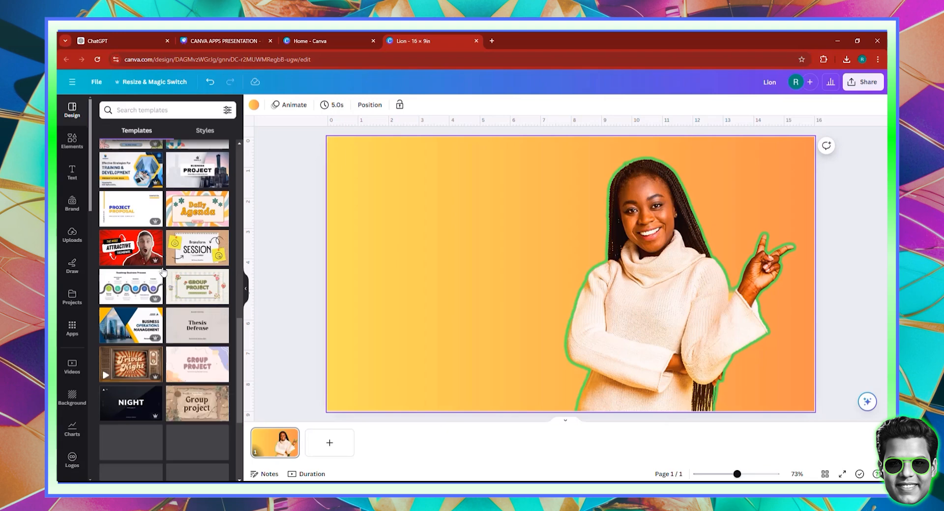
click(329, 442)
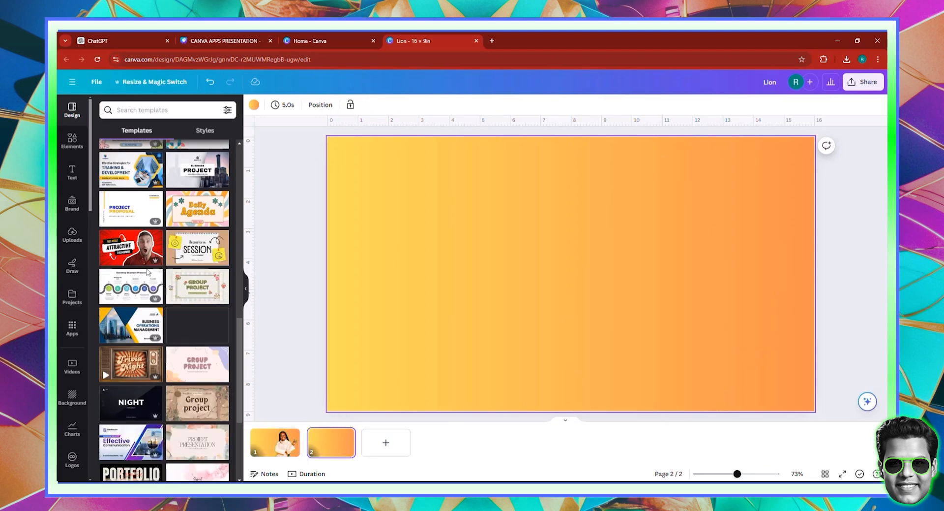
click(117, 238)
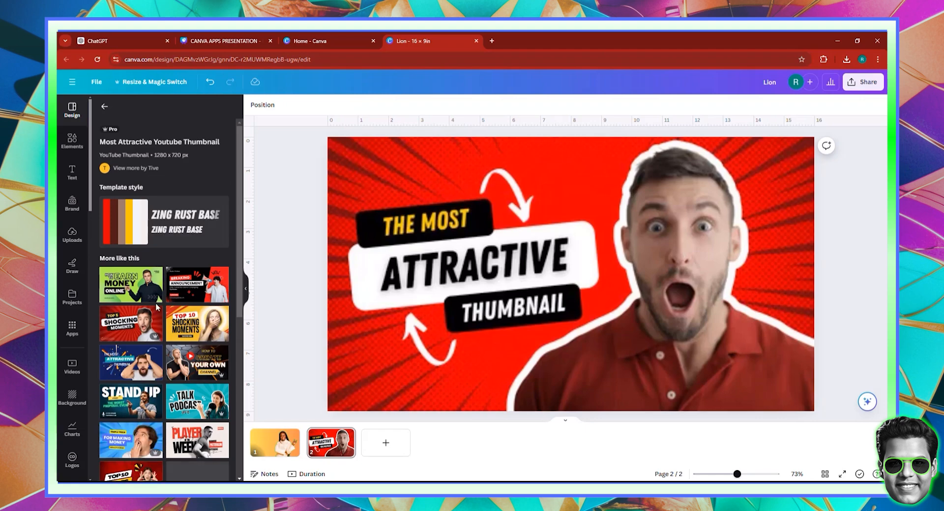
click(132, 288)
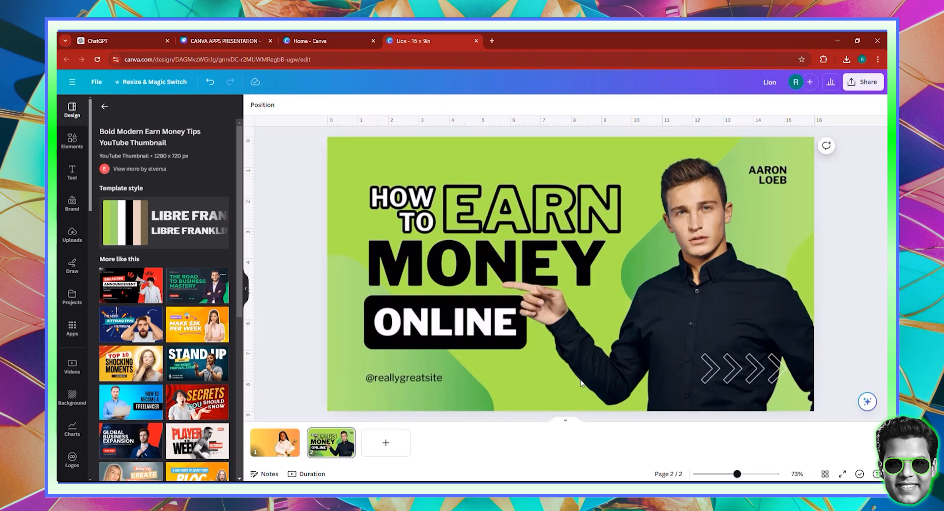
Step: Delete the green background, the man's photo, the chevron arrows and the green shape behind the man from page 2
click(349, 216)
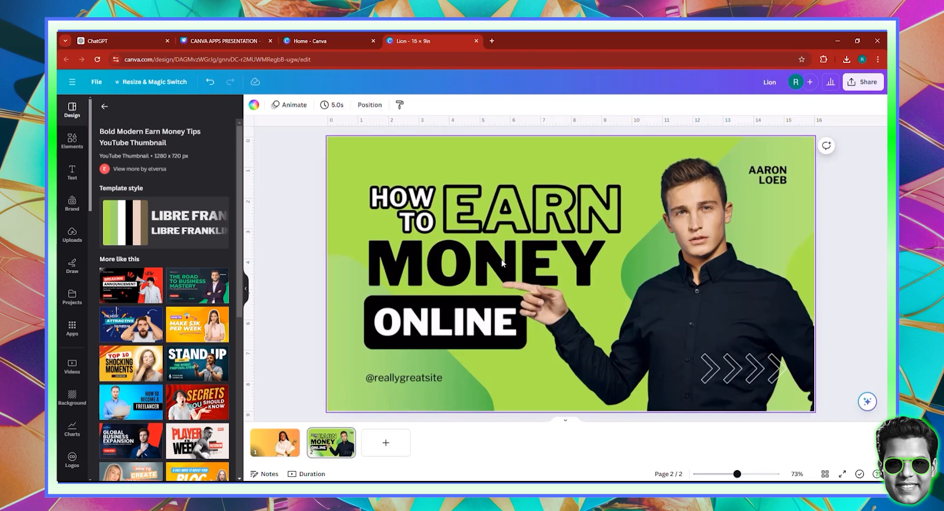
key(Delete)
click(768, 311)
key(Delete)
click(721, 323)
key(Delete)
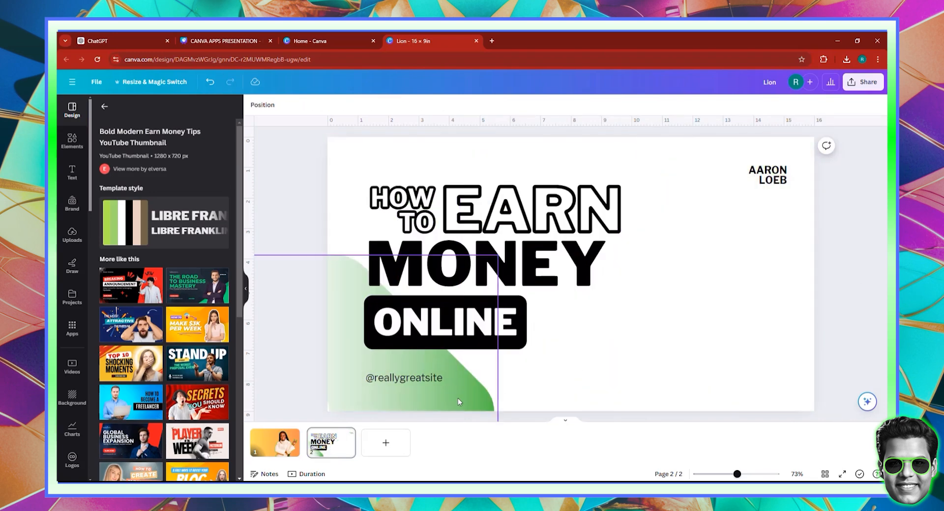
click(631, 398)
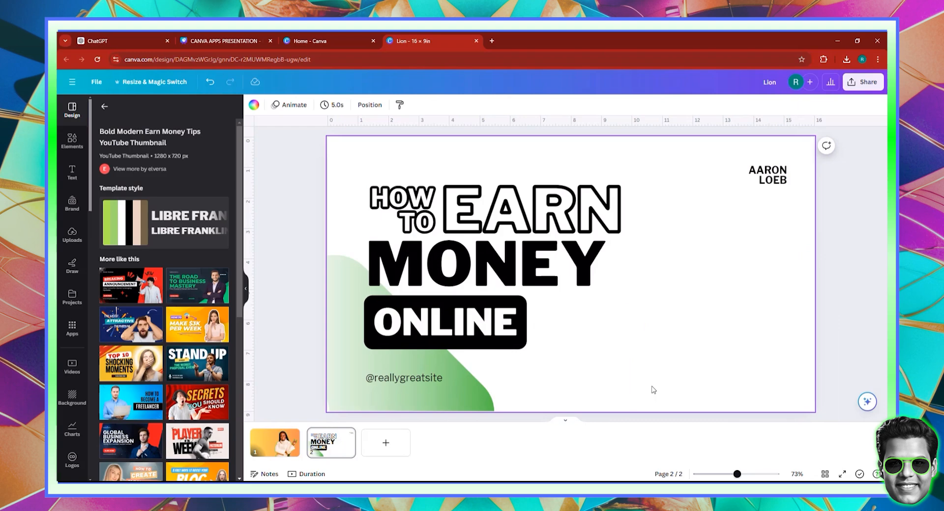
Step: Delete the social handle below the headline and the name text in the page's upper-right corner
click(404, 378)
key(Delete)
click(768, 175)
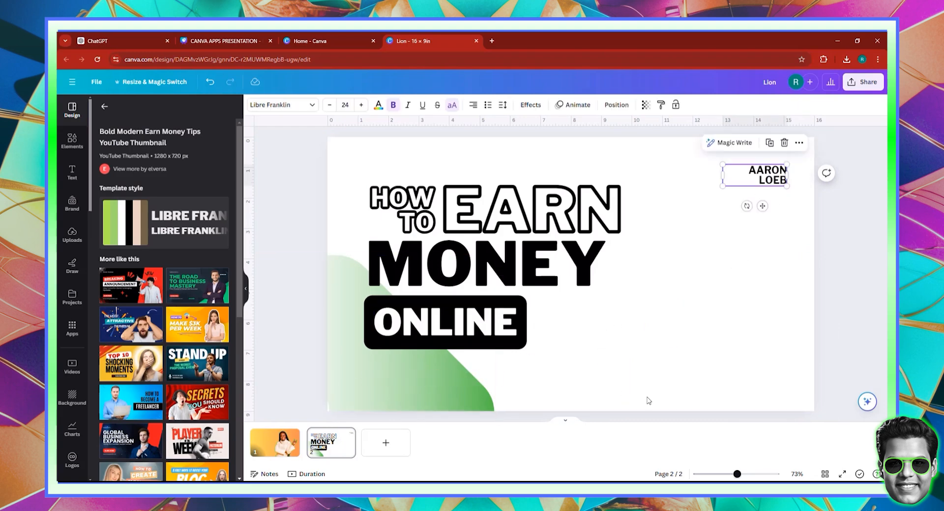
key(Delete)
click(784, 256)
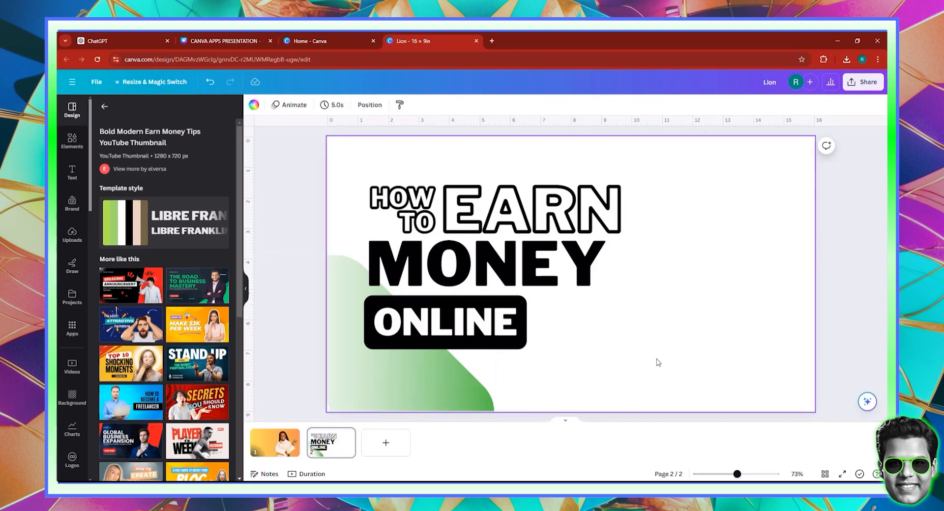
Step: Copy all remaining headline elements from page 2 onto page 1 and shift them slightly left of the woman
key(ctrl+a)
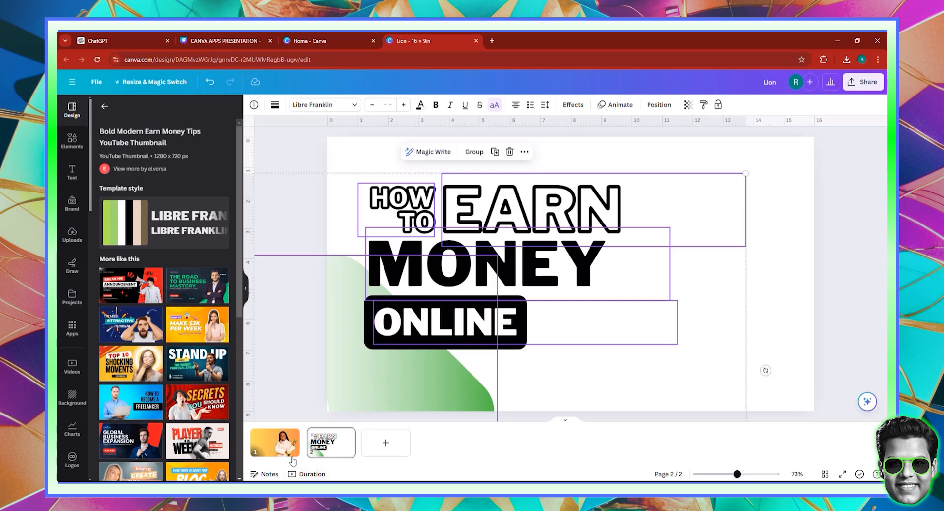
click(275, 442)
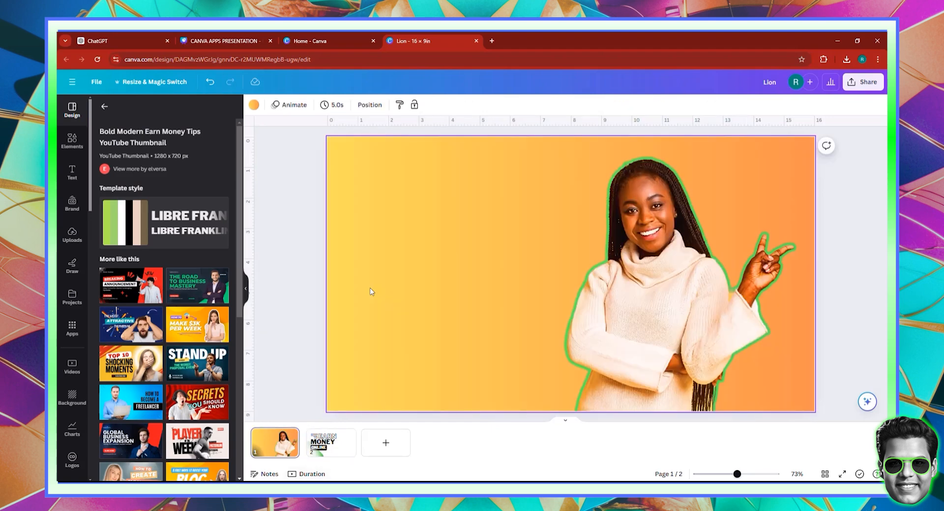
key(ctrl+v)
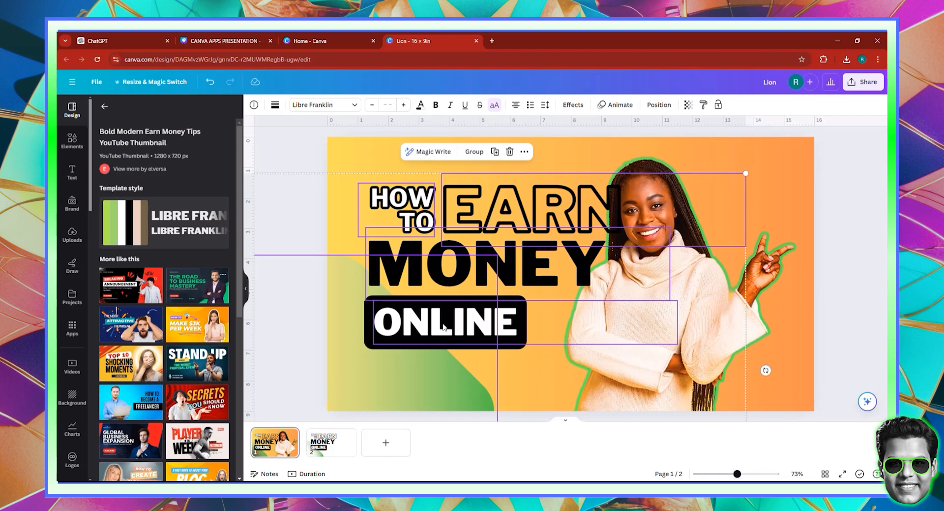
drag(443, 327, 431, 326)
key(Escape)
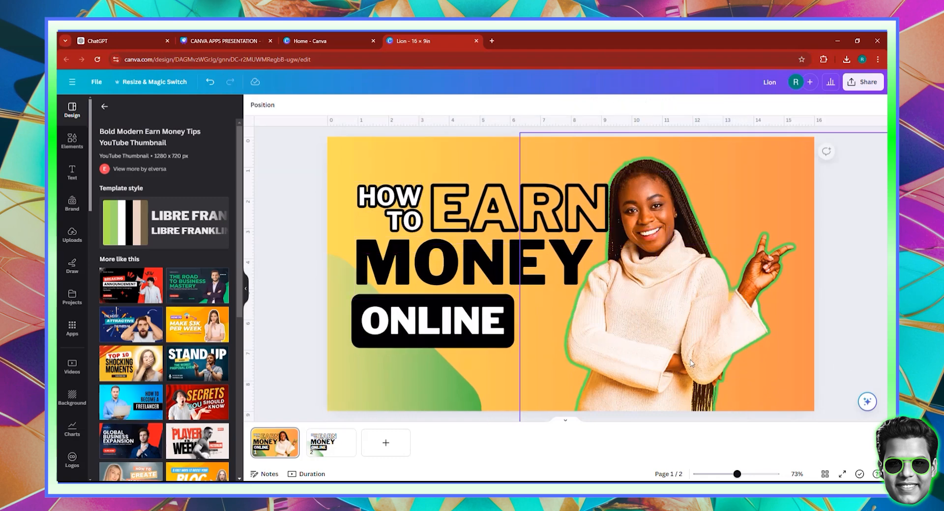
Step: Move the woman's portrait clear of the headline and recolor the word MONEY bright green from the brand palette
drag(691, 363, 733, 364)
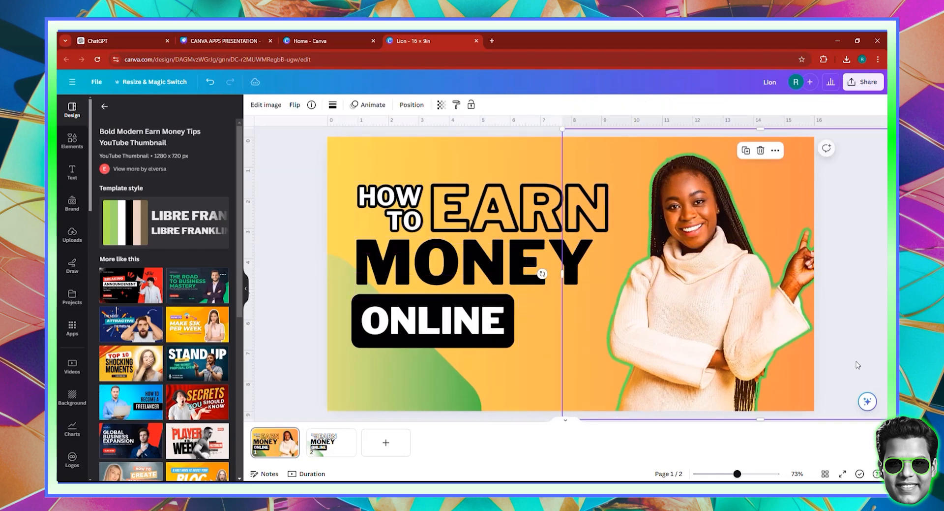
click(383, 268)
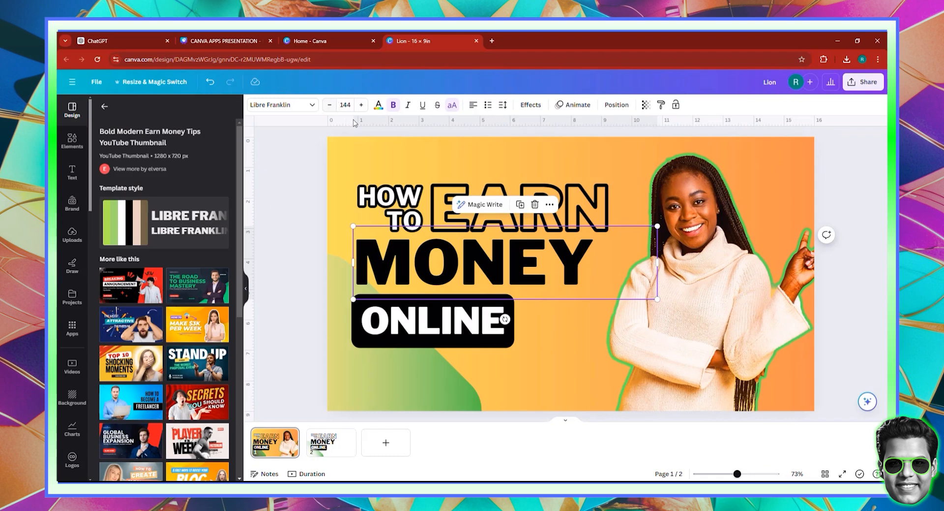
click(378, 105)
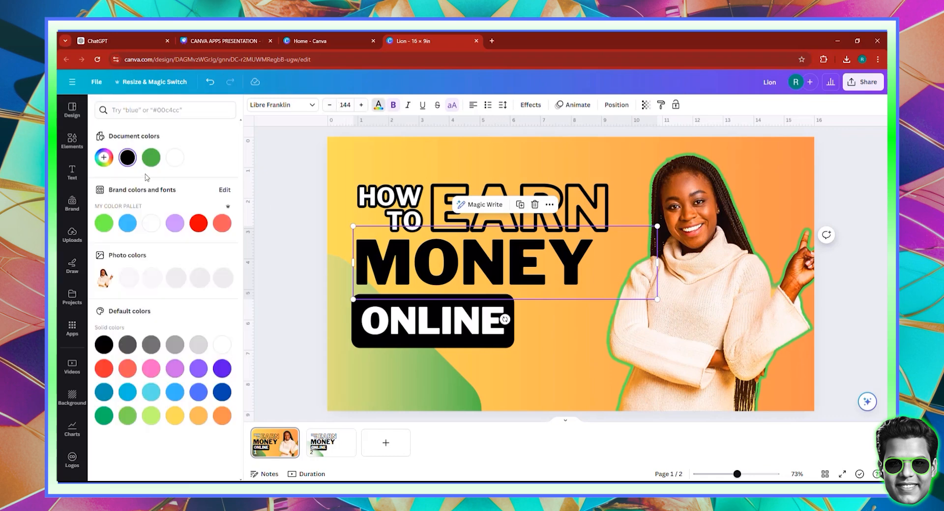
click(104, 223)
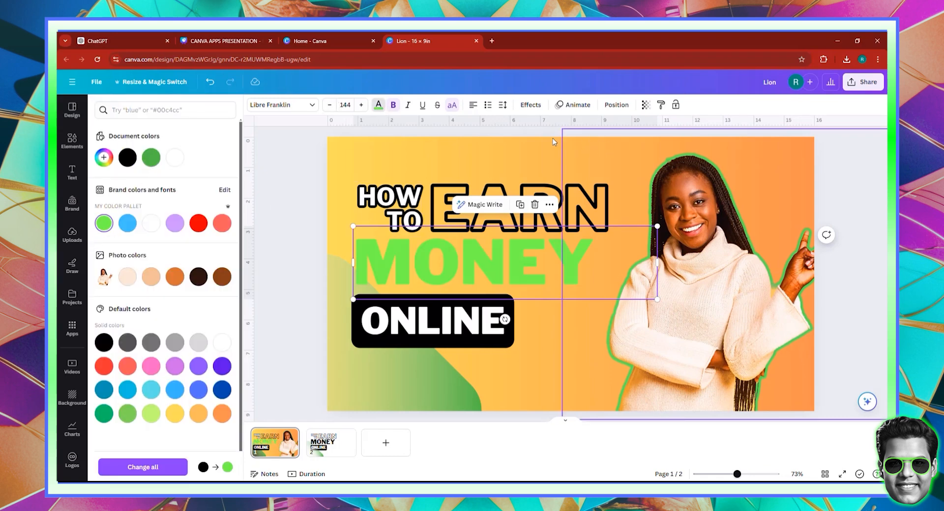
Step: Apply the Lift text effect to the word MONEY and raise its intensity to the maximum
click(531, 105)
click(207, 160)
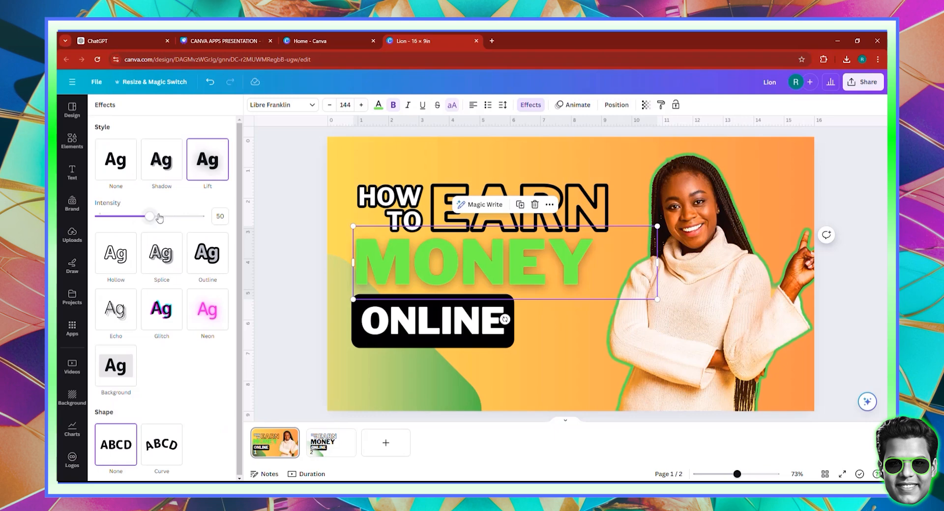
drag(159, 218, 204, 217)
click(320, 167)
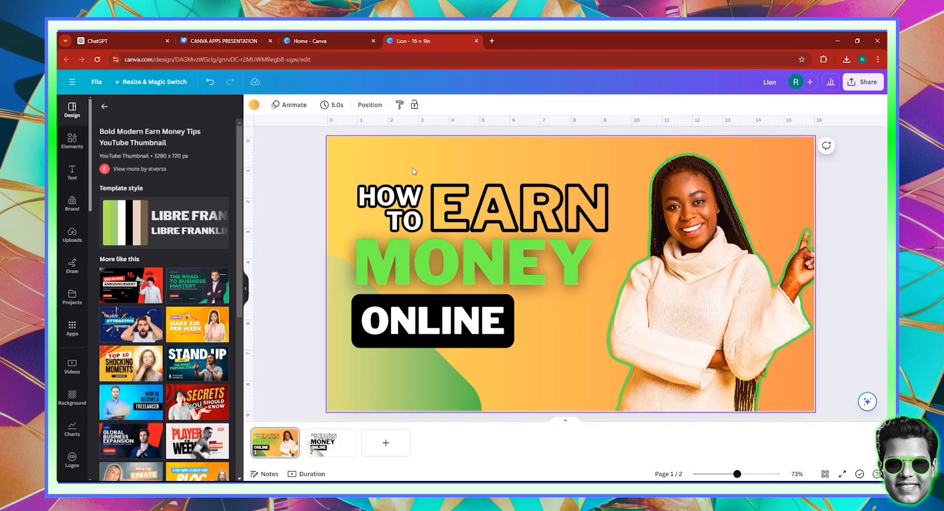
Step: Change the background effect color behind the word ONLINE to the bright green used for MONEY
click(353, 324)
double_click(352, 326)
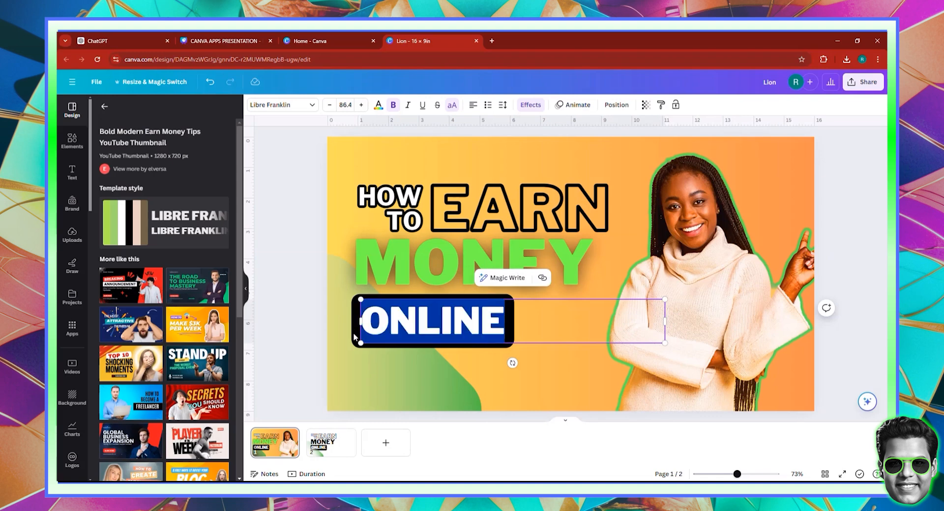
click(376, 367)
mouse_move(361, 320)
mouse_down()
mouse_move(402, 333)
mouse_move(377, 320)
mouse_up()
click(530, 105)
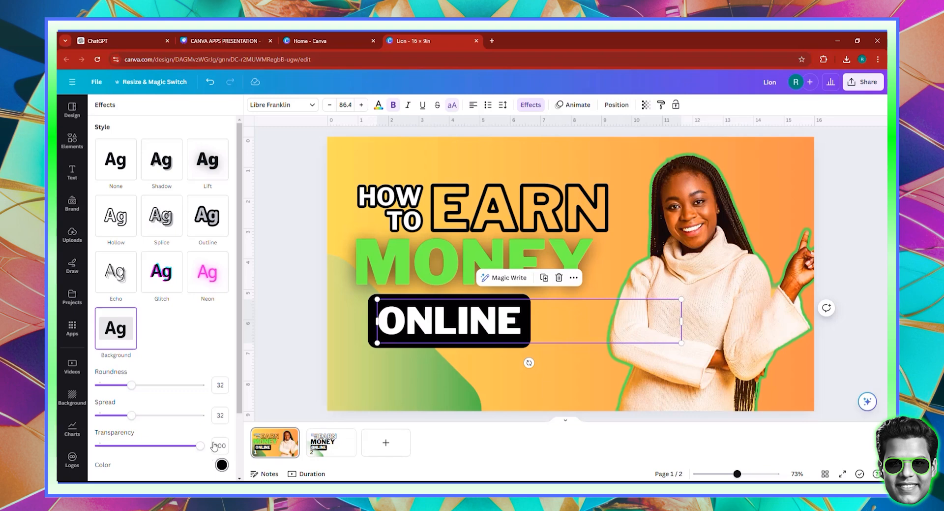
click(222, 464)
click(165, 325)
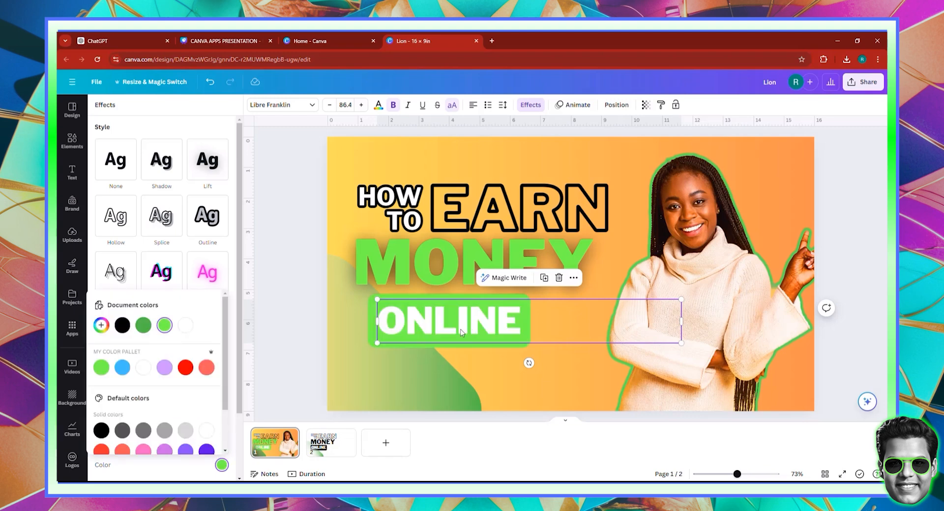
Step: Align the ONLINE text under MONEY, narrow its text box and enlarge it to a font size of 96.3
drag(466, 332, 447, 329)
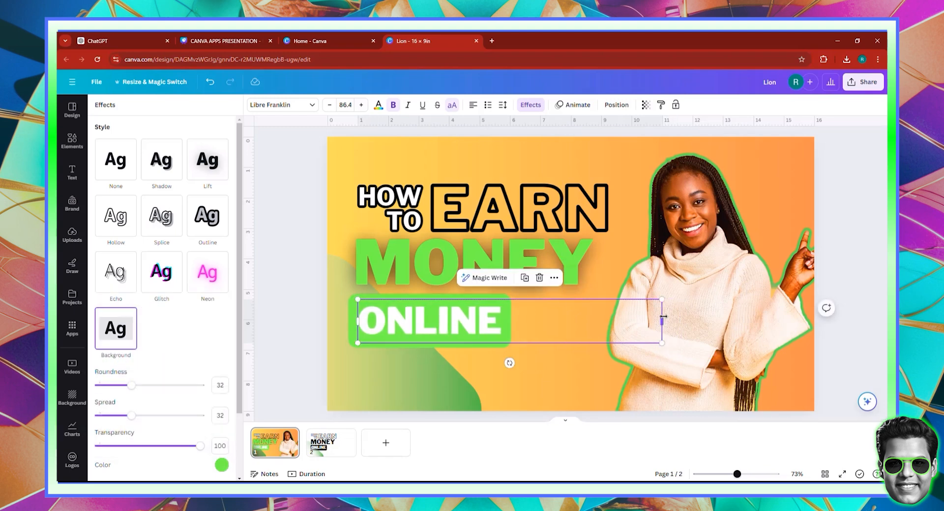
drag(663, 320, 549, 315)
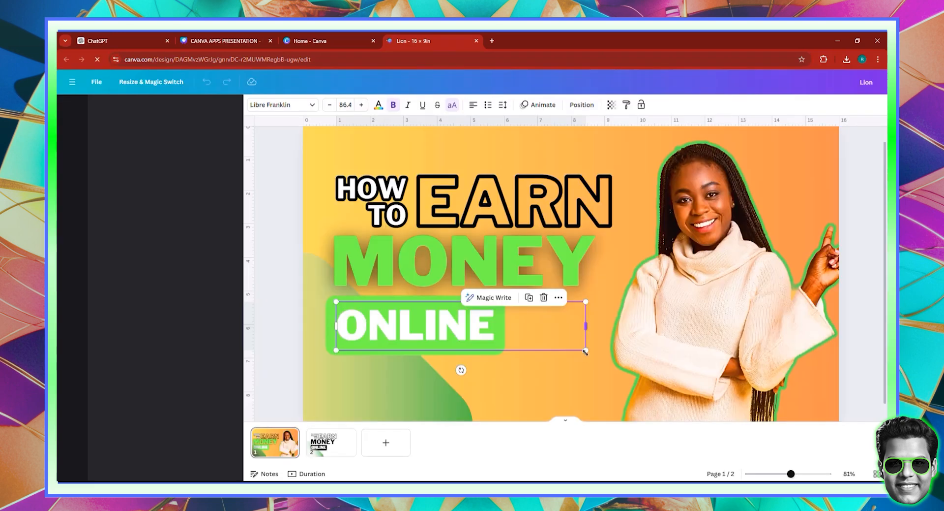
drag(588, 346, 619, 373)
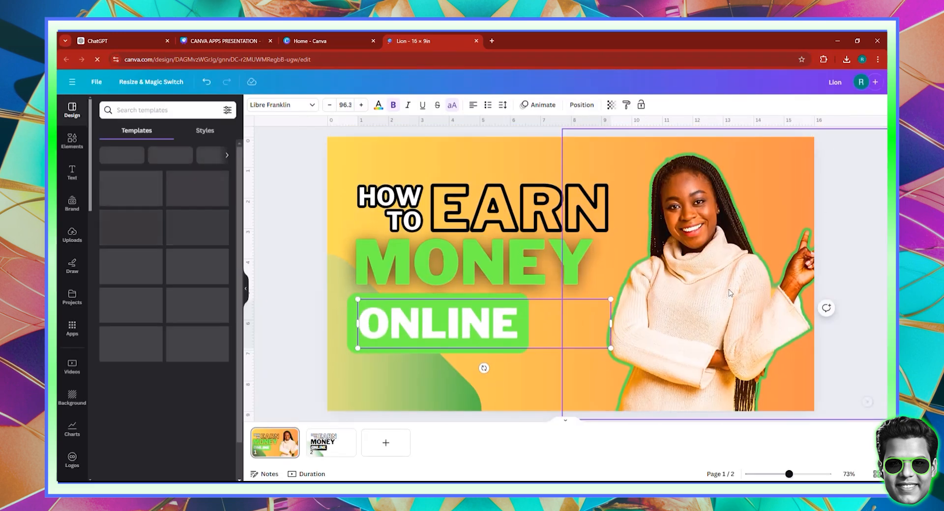
click(321, 214)
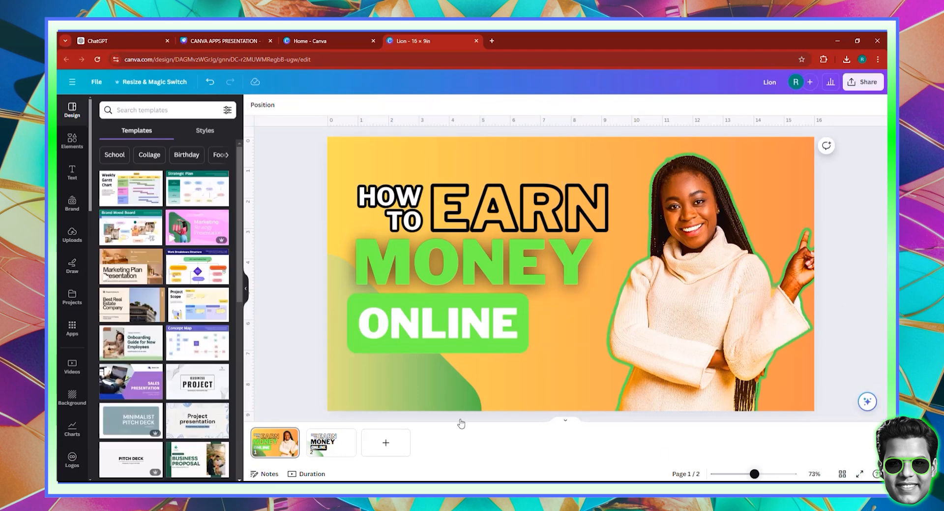
Step: Inspect the cutout edges and green glow around the woman's hair, shoulder and raised arm up close
click(787, 474)
drag(536, 419, 752, 426)
scroll(753, 338, down, 2)
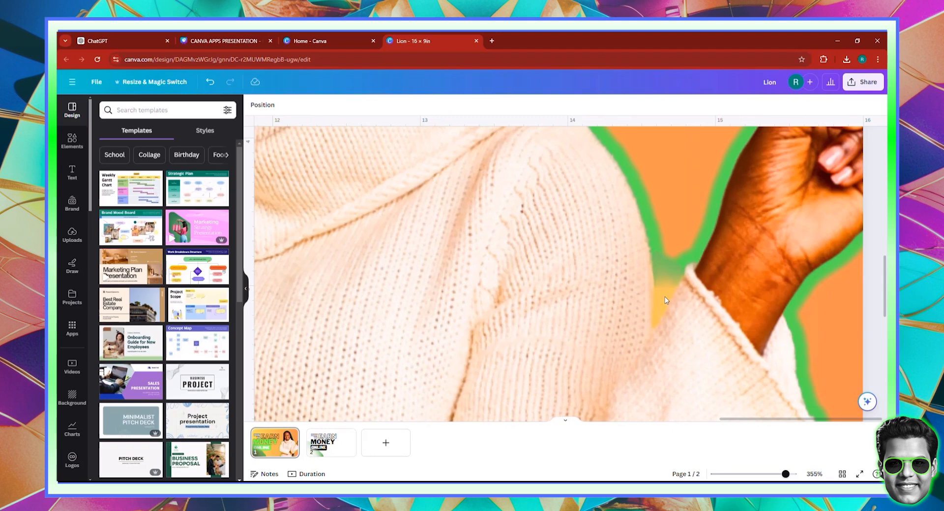
click(751, 473)
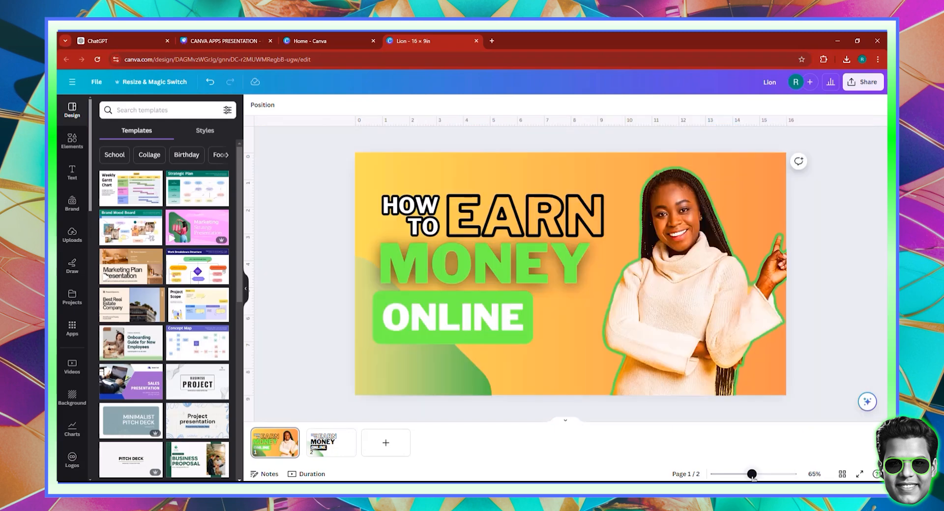
drag(753, 473, 793, 474)
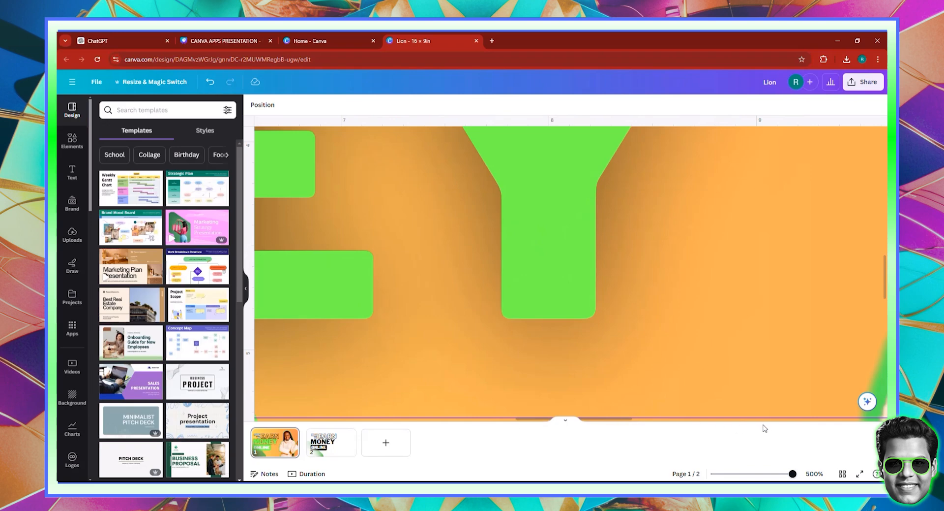
drag(591, 411, 737, 419)
scroll(615, 409, right, 10)
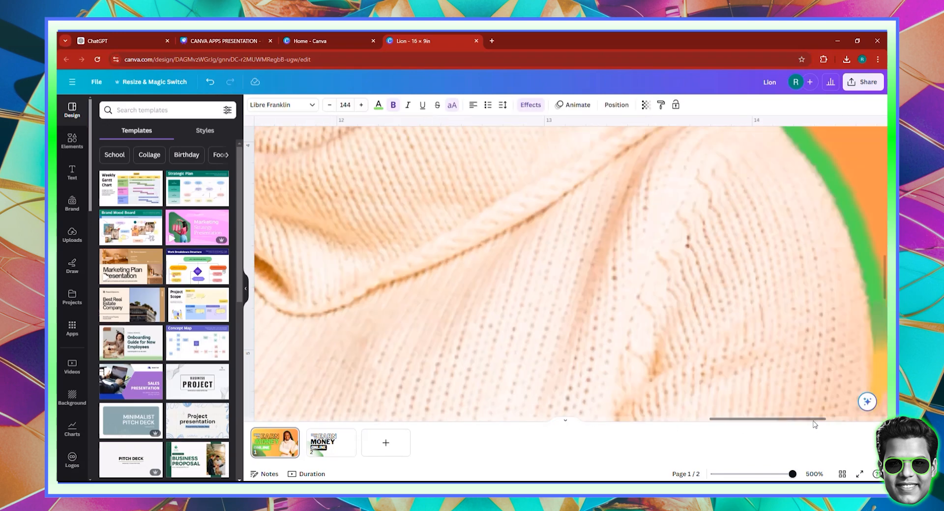
scroll(691, 370, up, 6)
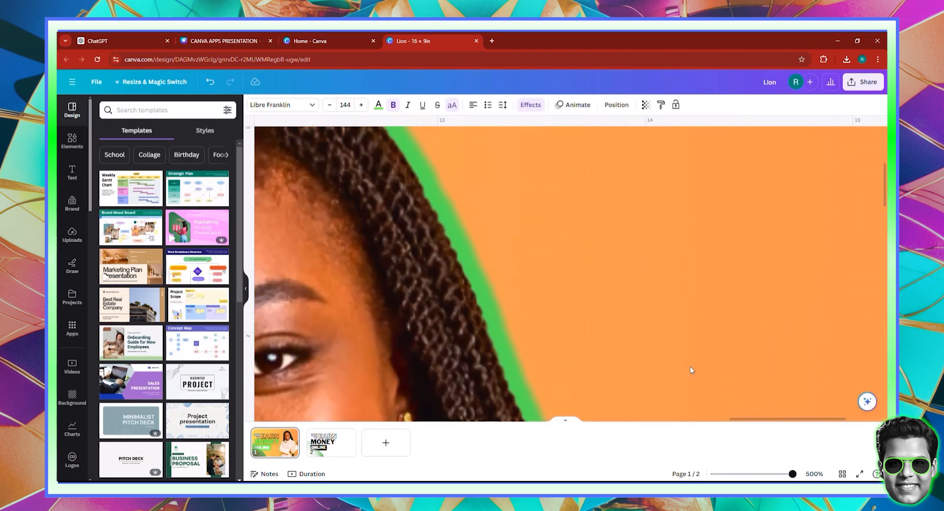
scroll(691, 370, down, 5)
scroll(691, 370, down, 8)
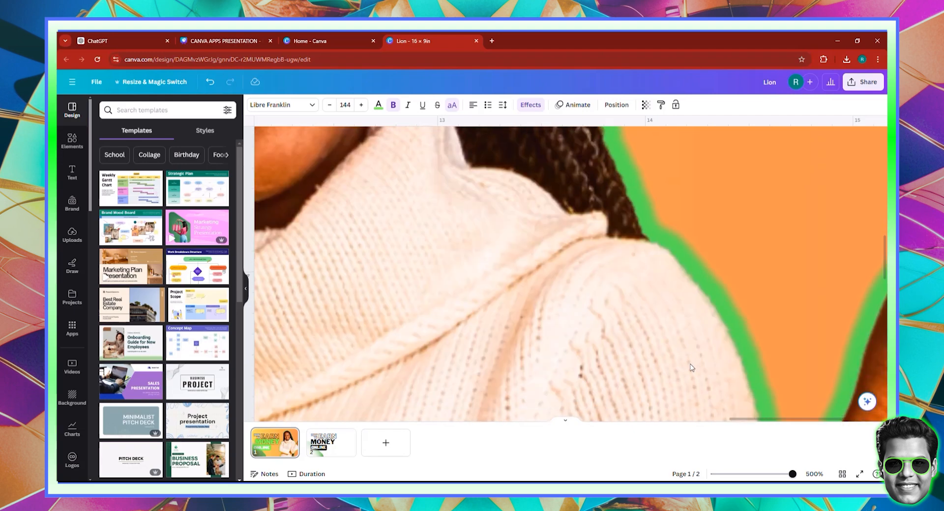
click(756, 473)
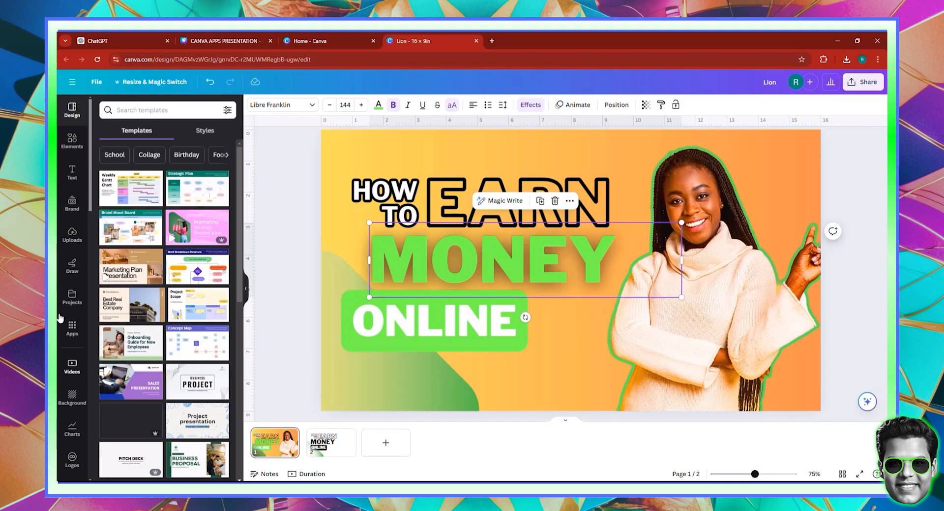
click(72, 328)
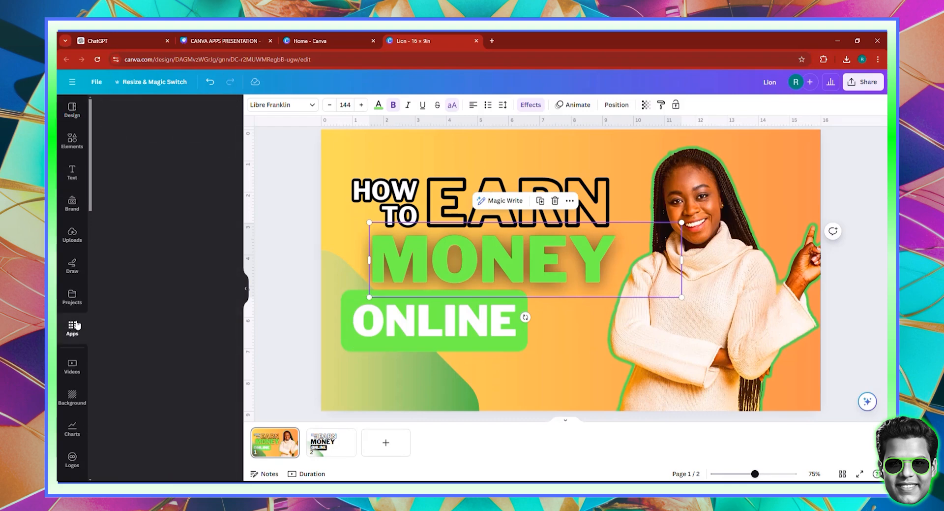
scroll(330, 329, down, 1)
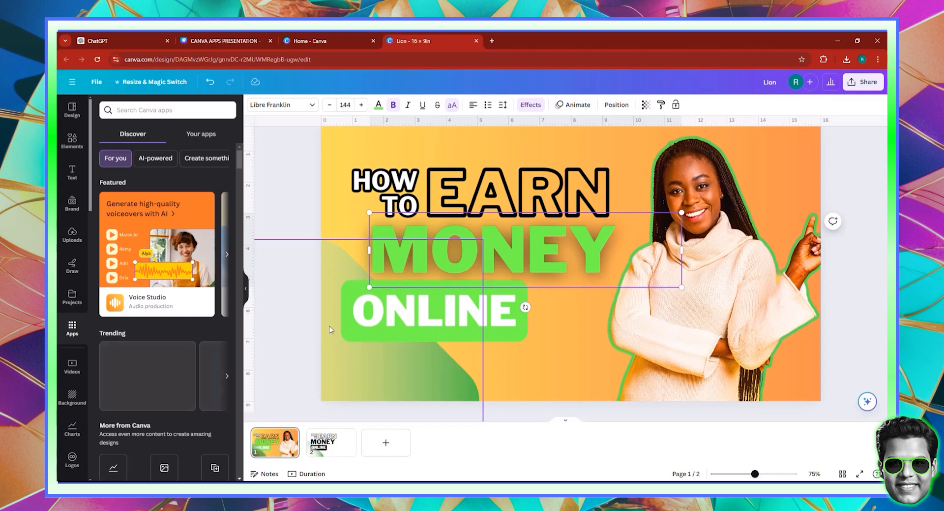
scroll(314, 414, up, 1)
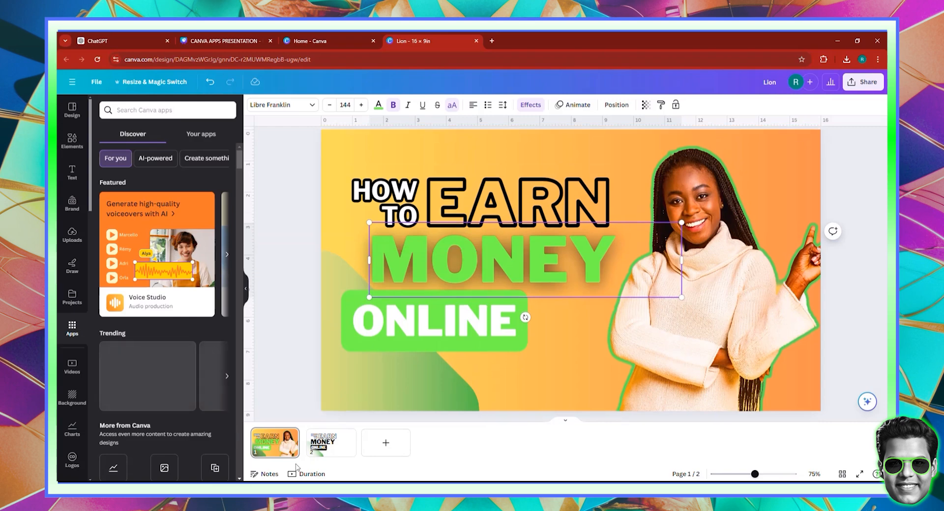
Step: Clear the design to a single blank page and search the photo elements for "man using laptop"
click(322, 445)
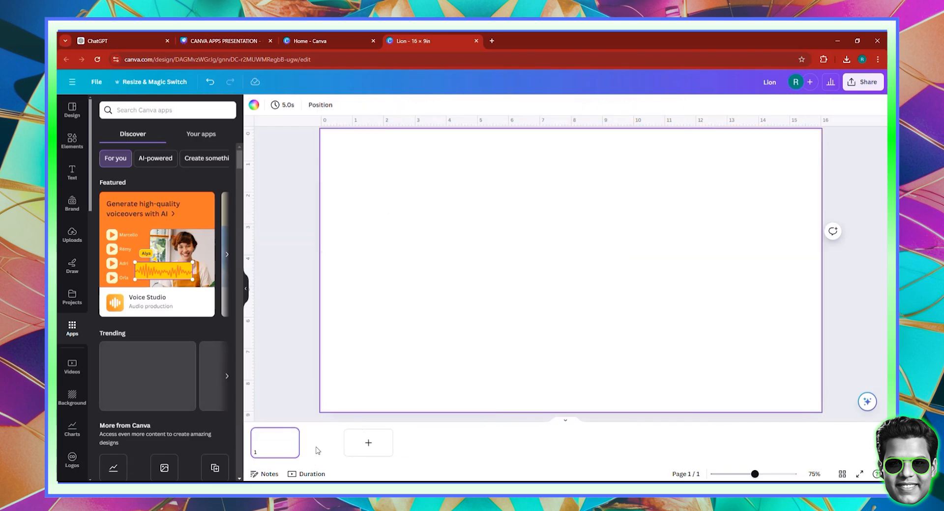
click(72, 140)
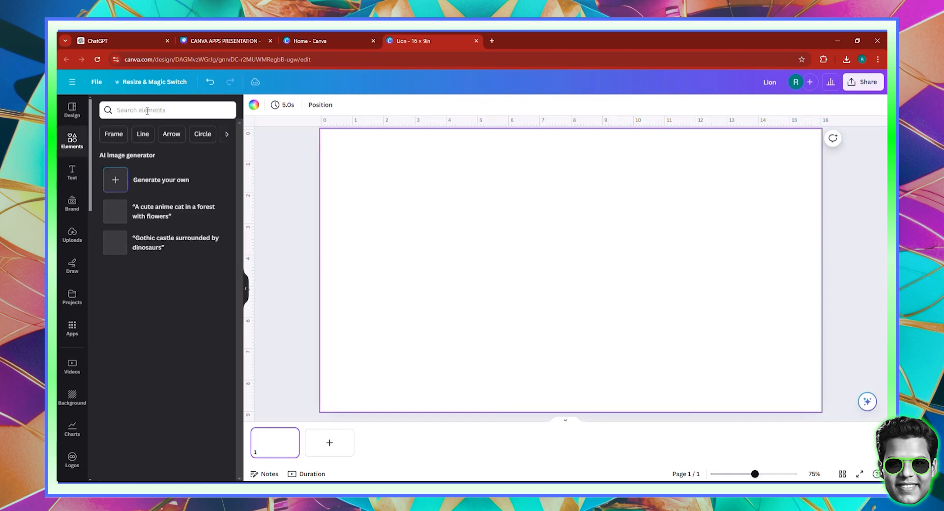
click(147, 111)
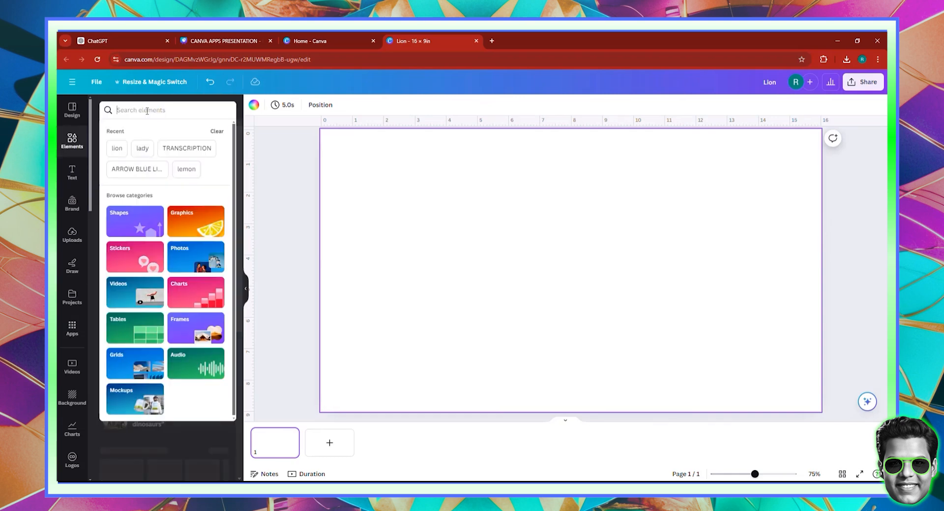
text(man)
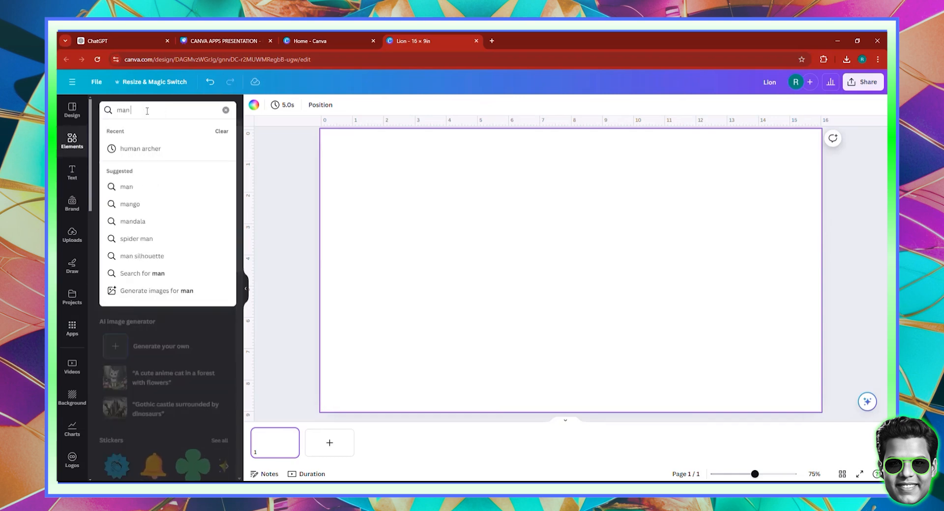
text( using lapto)
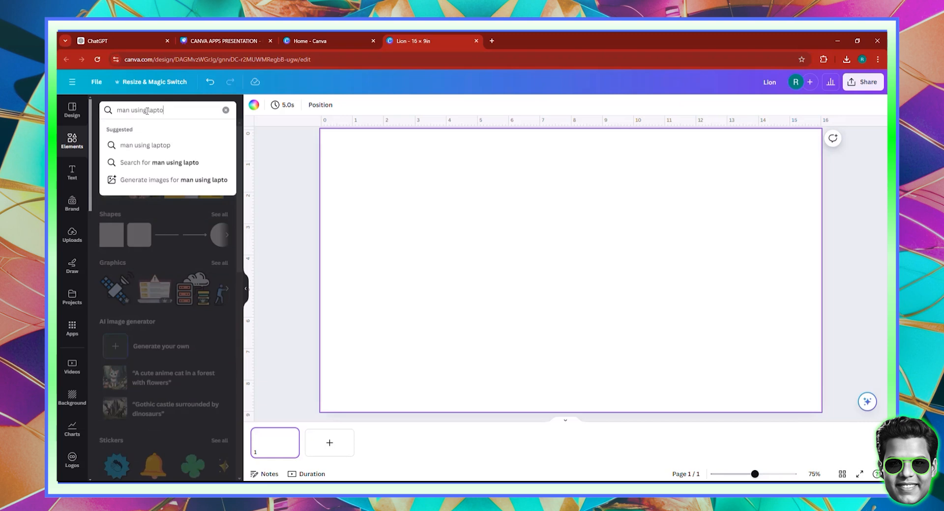
text(p)
key(Return)
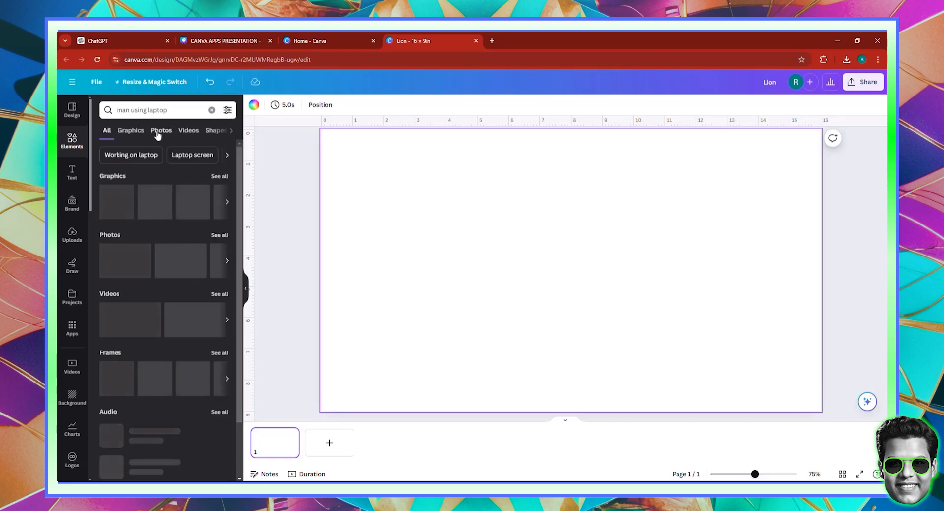
click(158, 133)
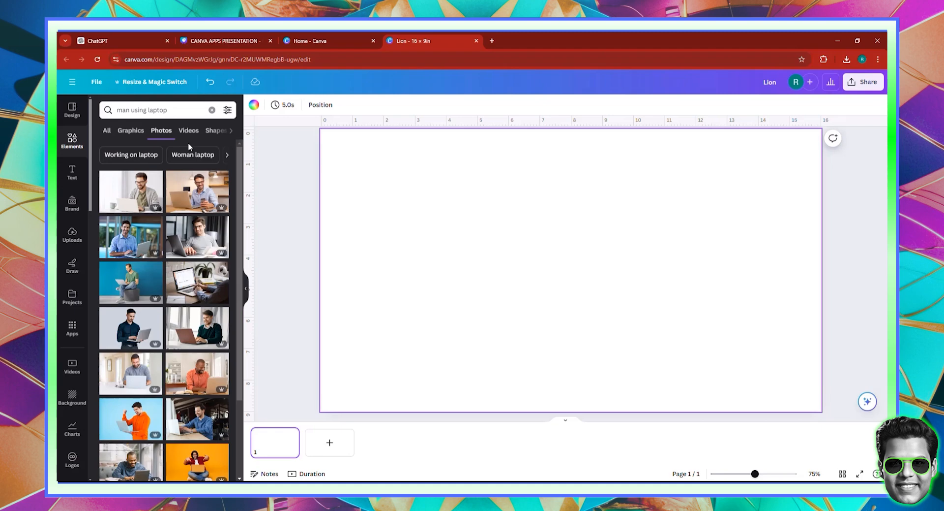
Step: Insert the photo of the smiling man with glasses, laptop and phone and set it as the page background
click(195, 203)
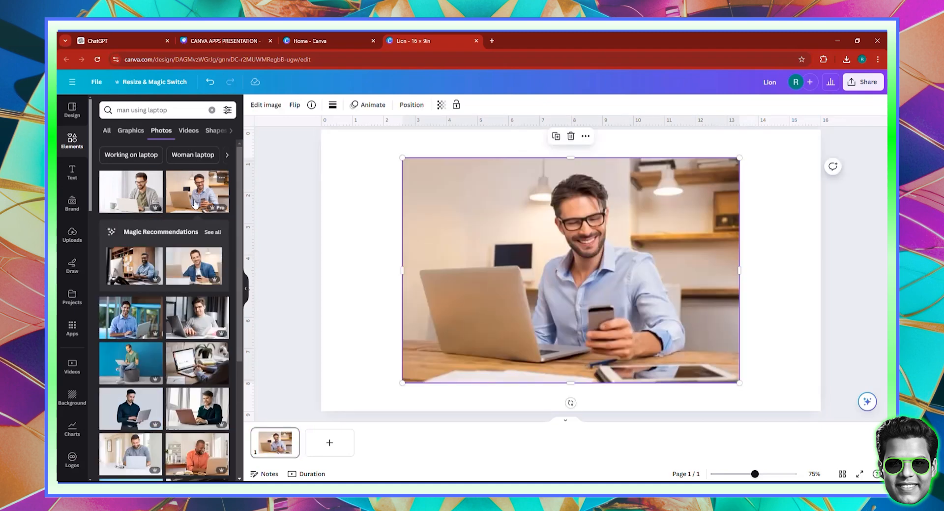
right_click(511, 237)
click(559, 438)
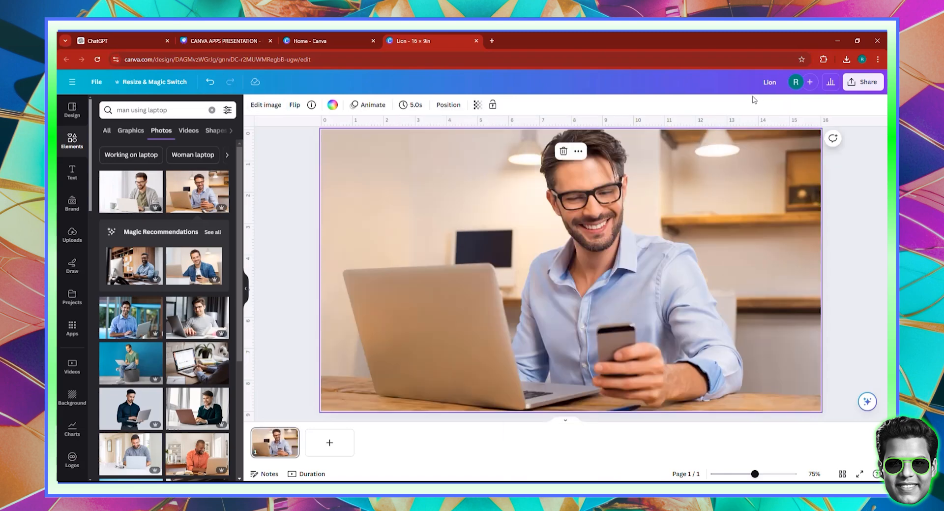
Step: Rename the design as "man using laptop" and try to download it as a PNG
text(man using laptop)
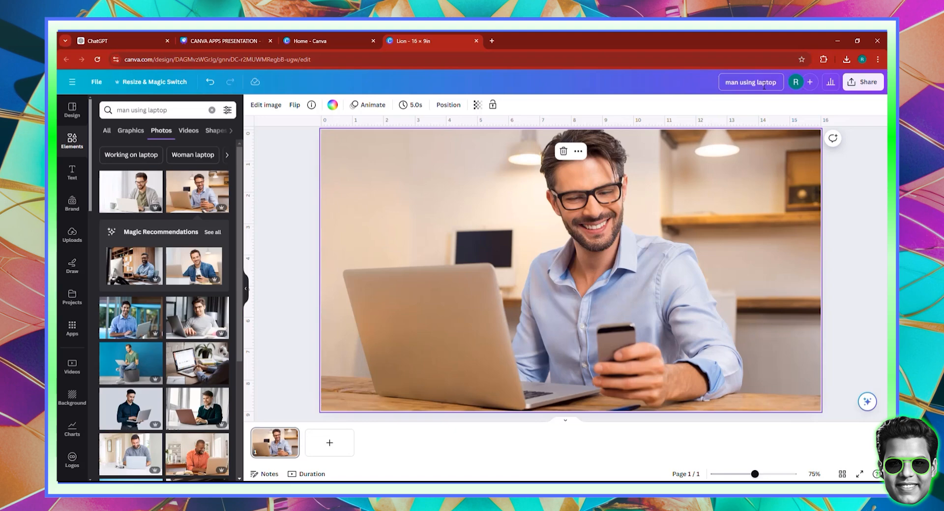
click(881, 139)
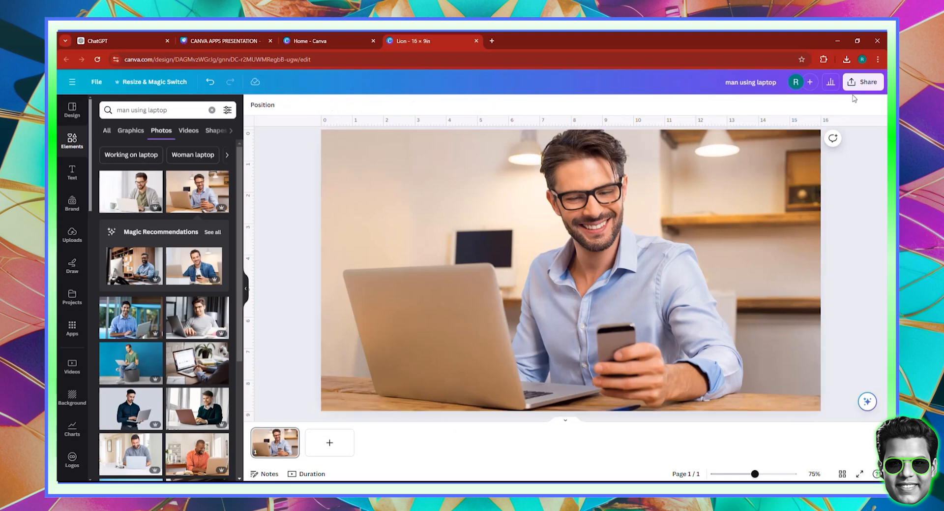
click(861, 83)
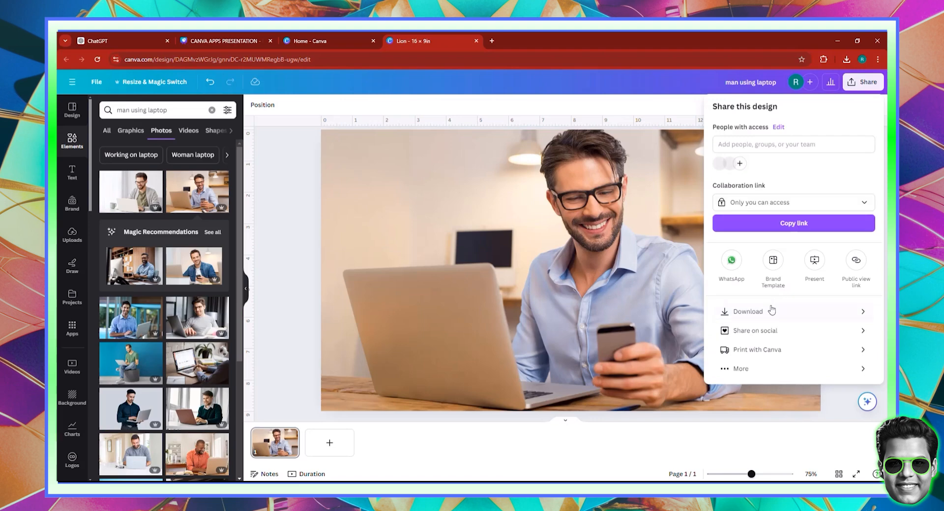
click(768, 311)
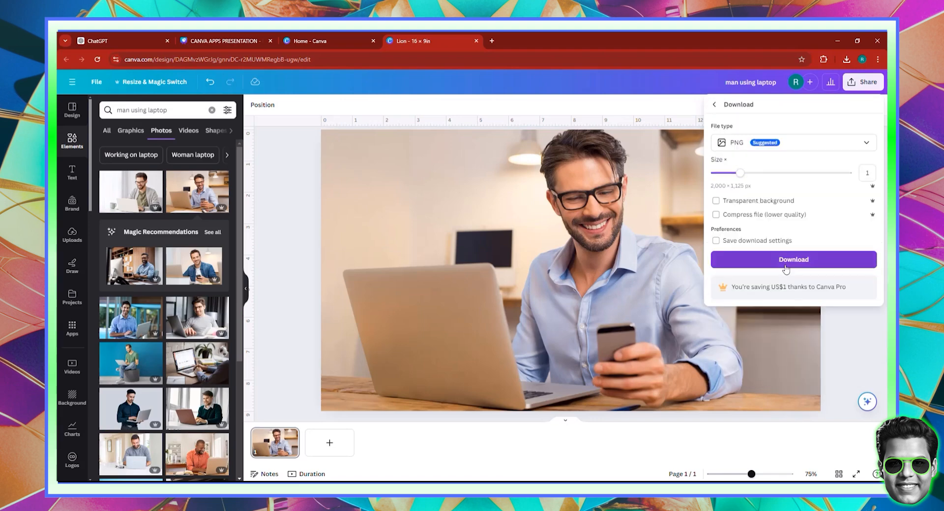
click(785, 260)
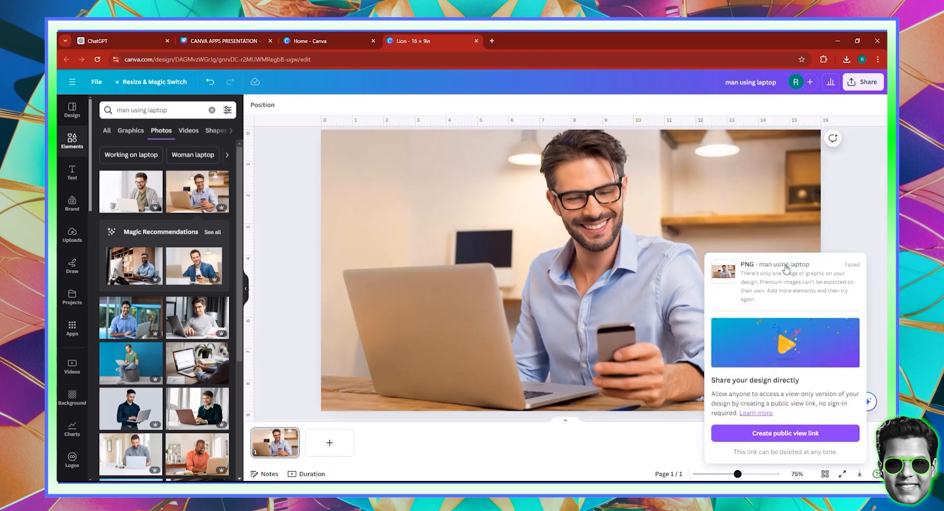
click(308, 202)
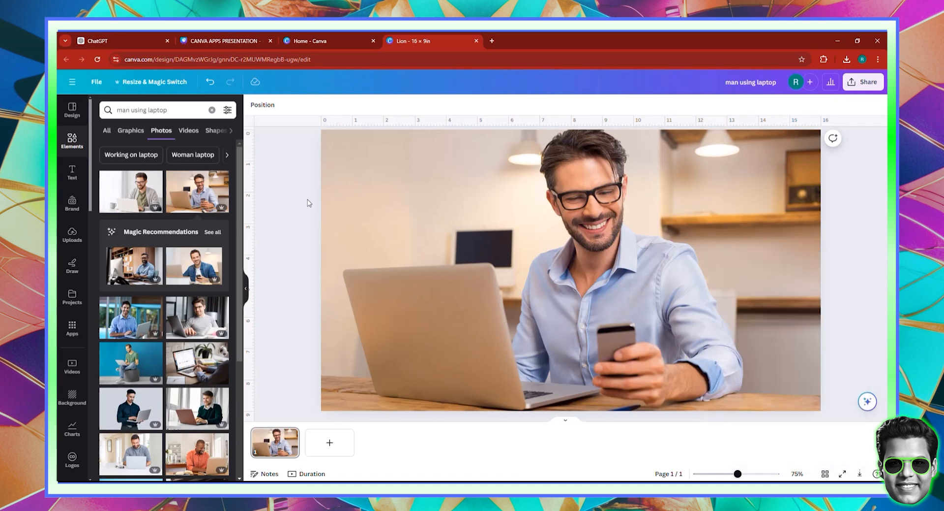
Step: Search the Canva apps for "background" and open the Background Eraser app
click(73, 329)
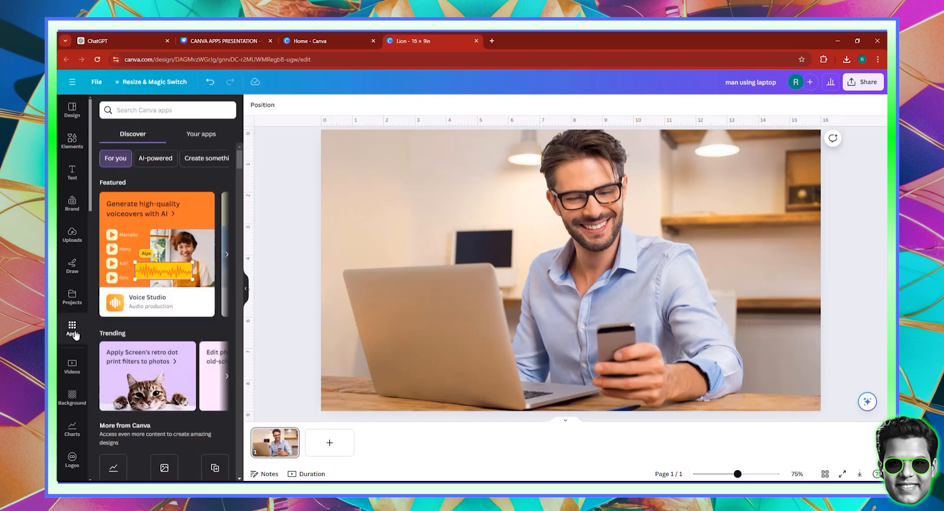
click(171, 109)
text(background)
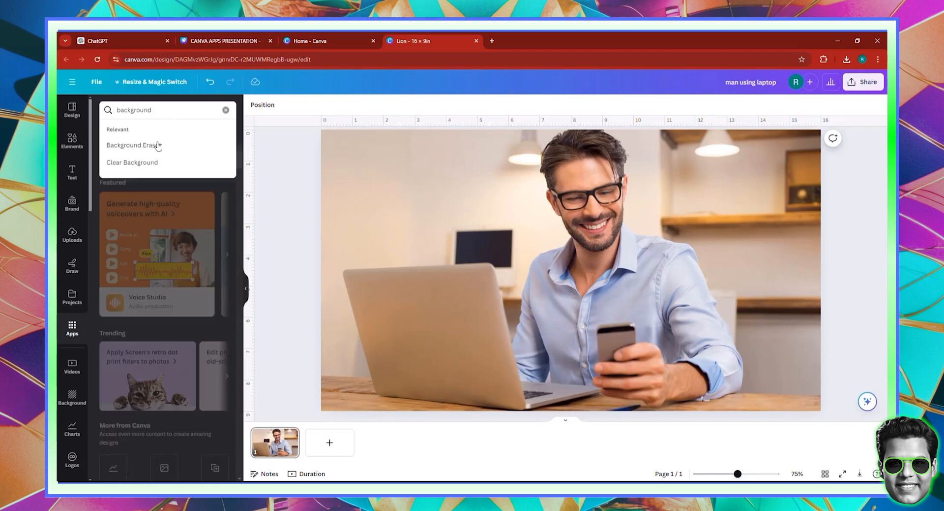
click(158, 146)
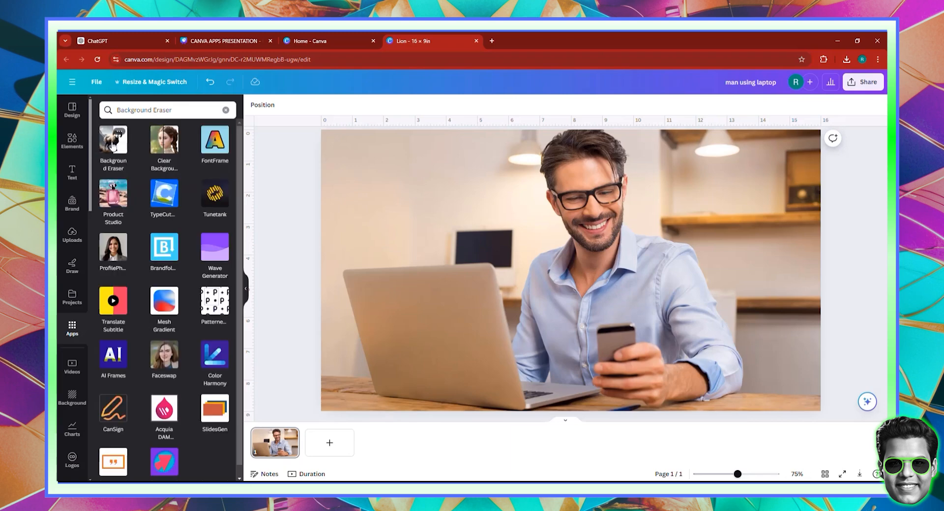
click(111, 149)
Step: Delete the photo from the page, upload man using laptop.png to Background Eraser and remove its background
click(572, 255)
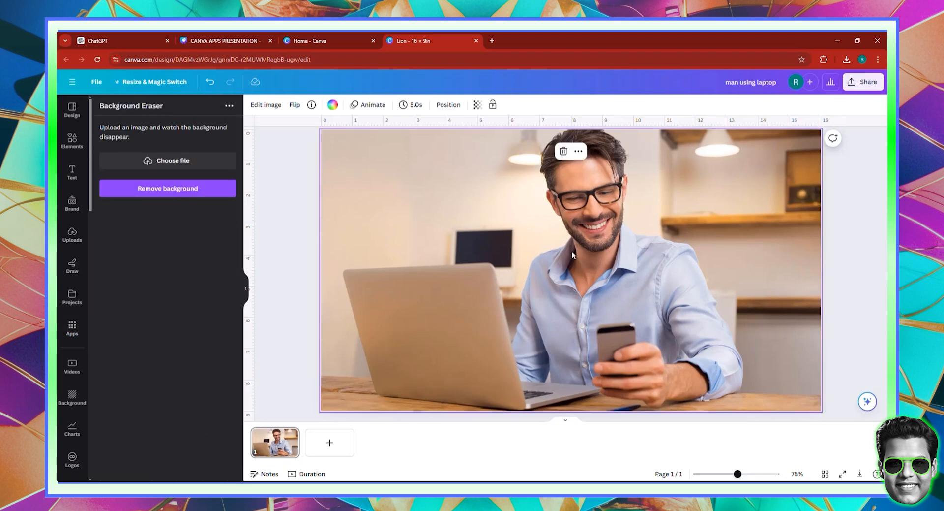
key(Delete)
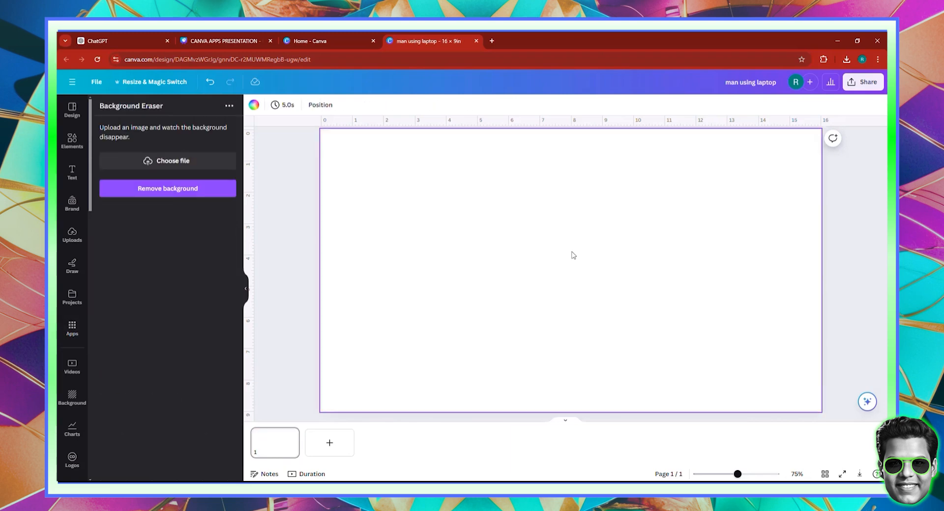
click(187, 163)
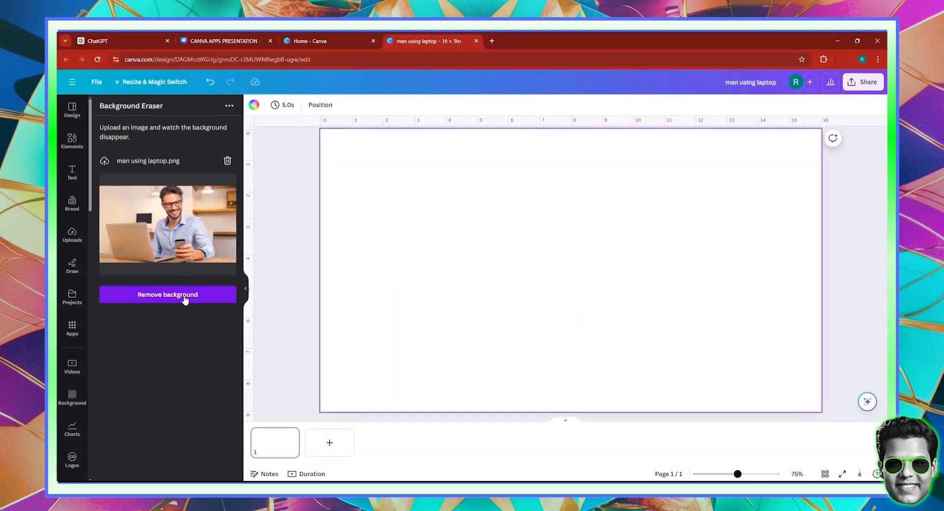
click(185, 295)
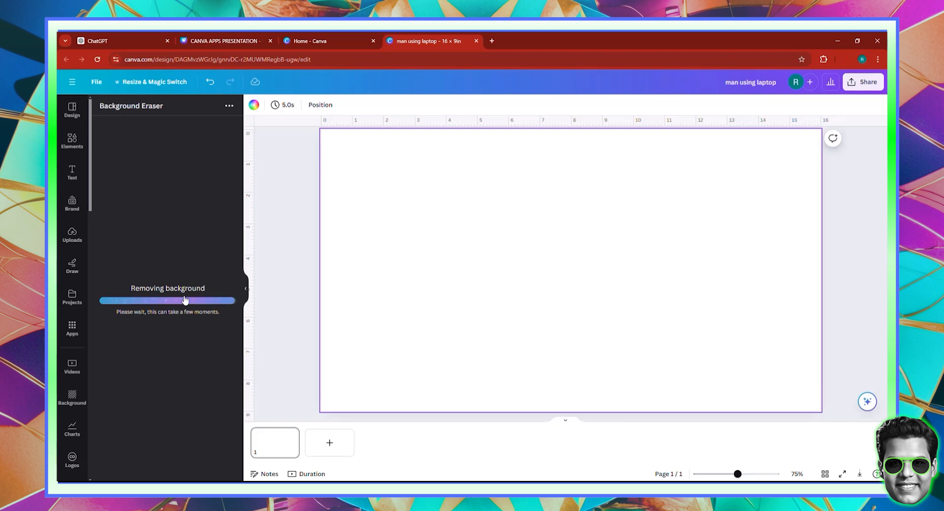
Step: Move the cutout of the man toward the page's upper-left corner and set it as the page background
scroll(643, 379, up, 5)
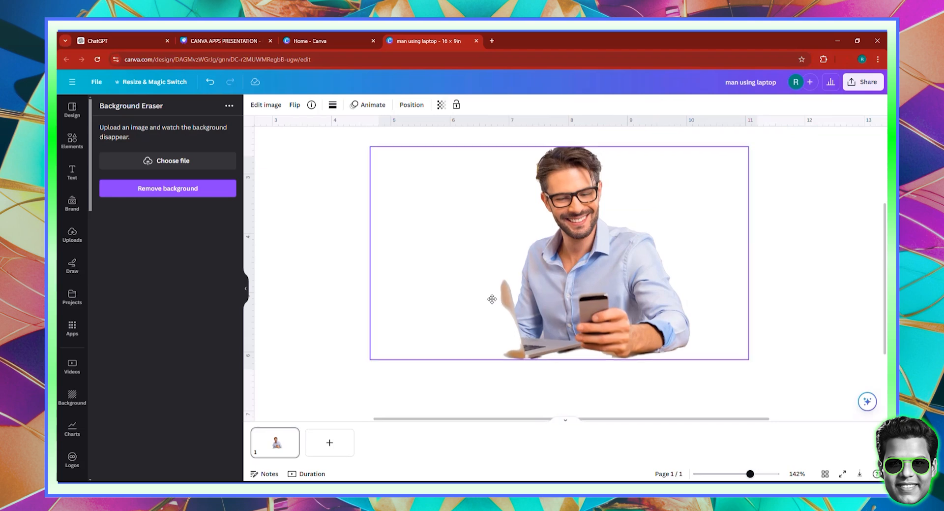
drag(492, 299, 454, 262)
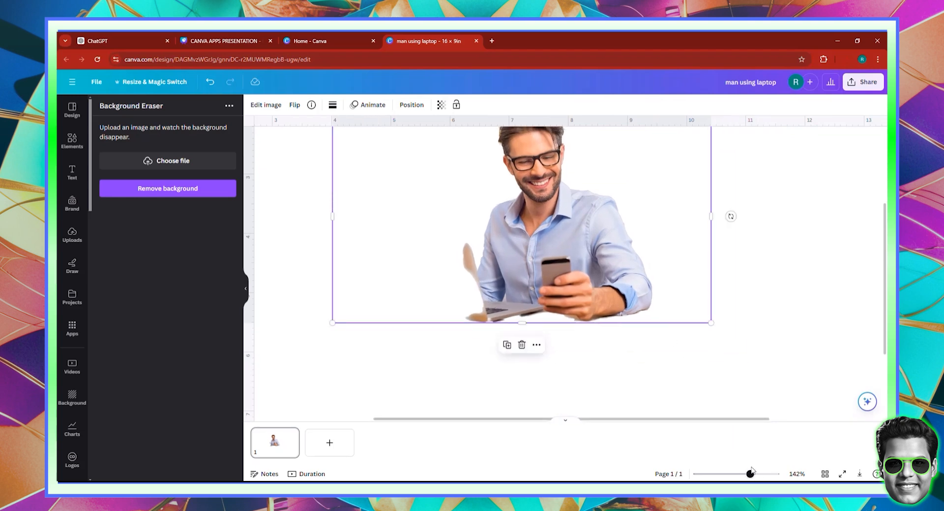
click(734, 474)
drag(530, 258, 422, 218)
right_click(450, 241)
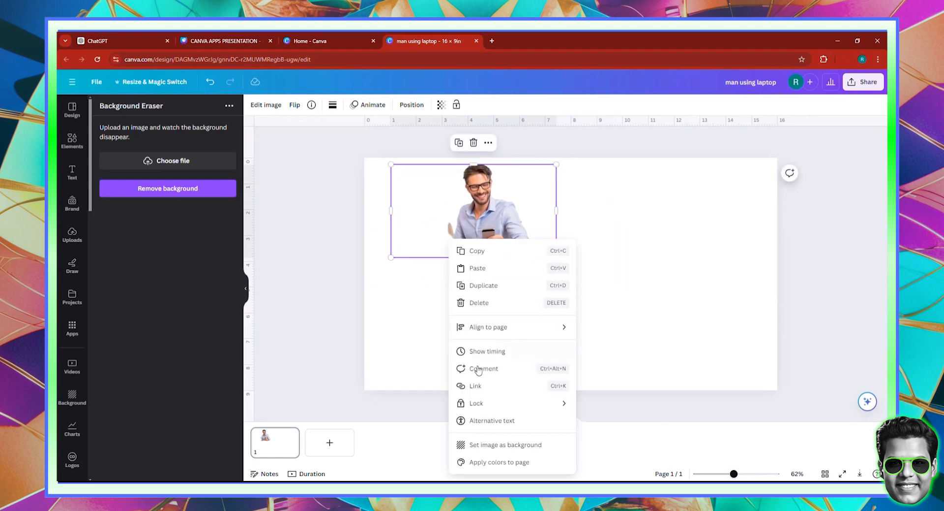
click(495, 443)
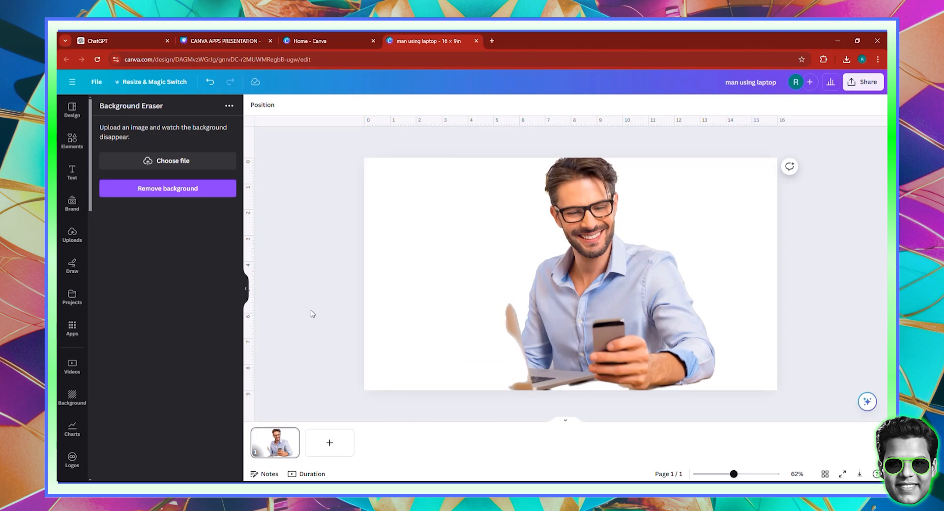
Step: Add a second page, insert the recently used photo of the man with the laptop and set it as the background
click(325, 447)
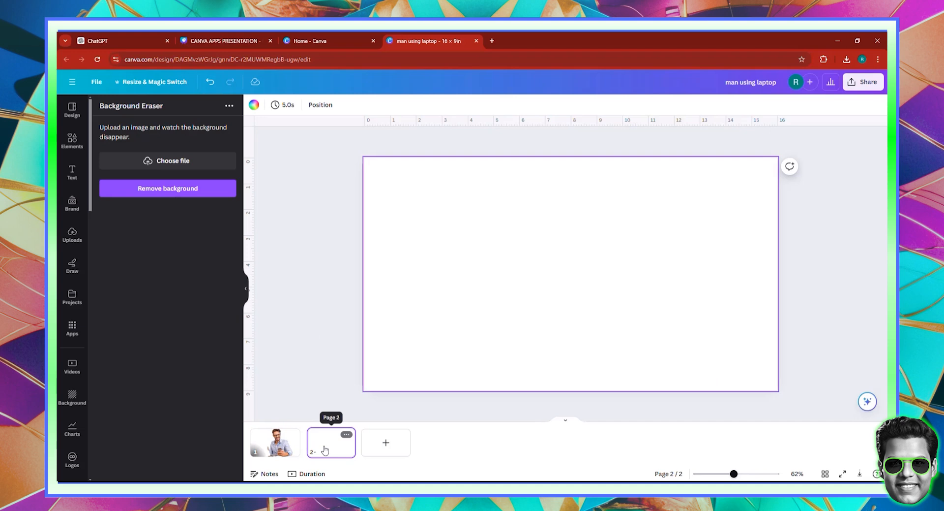
click(74, 148)
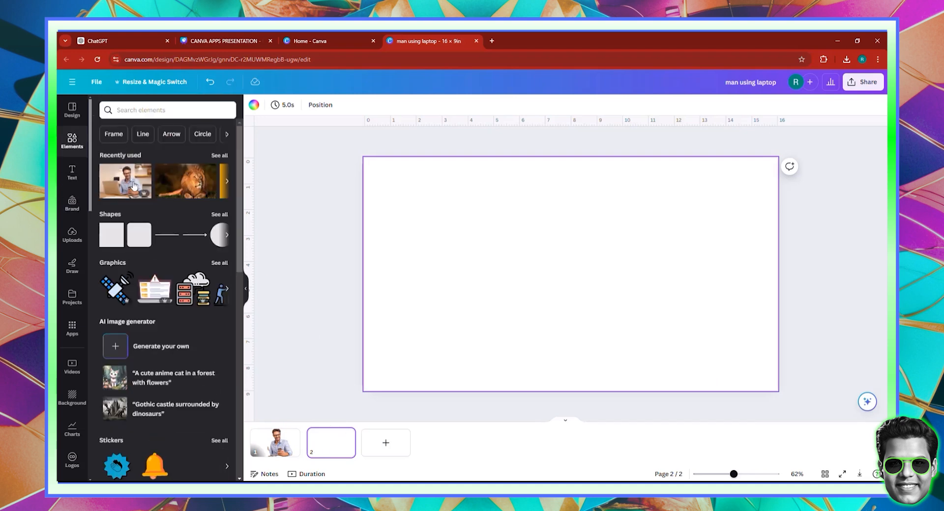
click(132, 187)
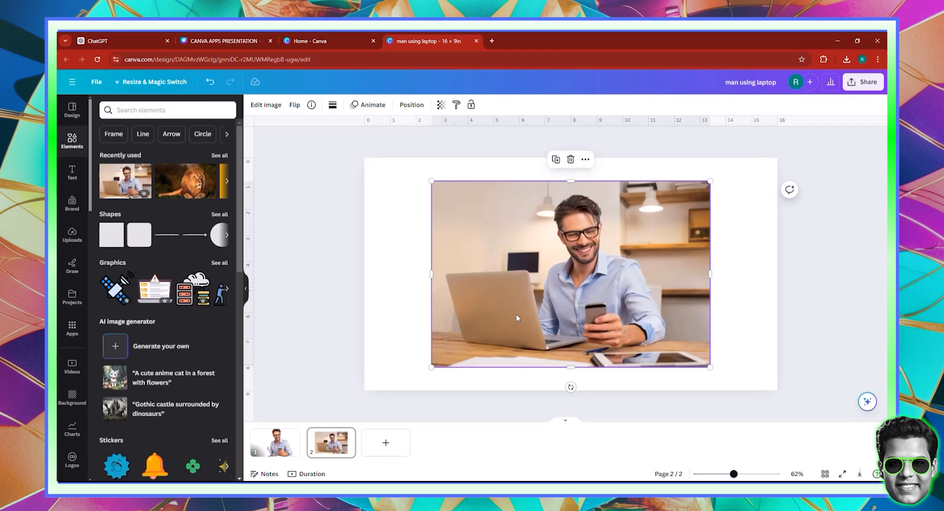
right_click(516, 313)
click(559, 450)
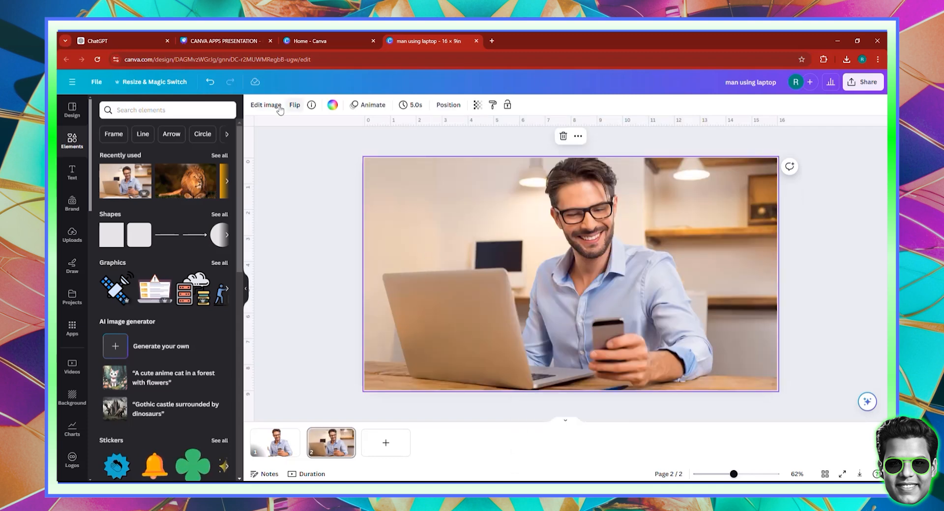
Step: Remove the background of the page 2 photo with BG Remover and compare the result with page 1
click(259, 106)
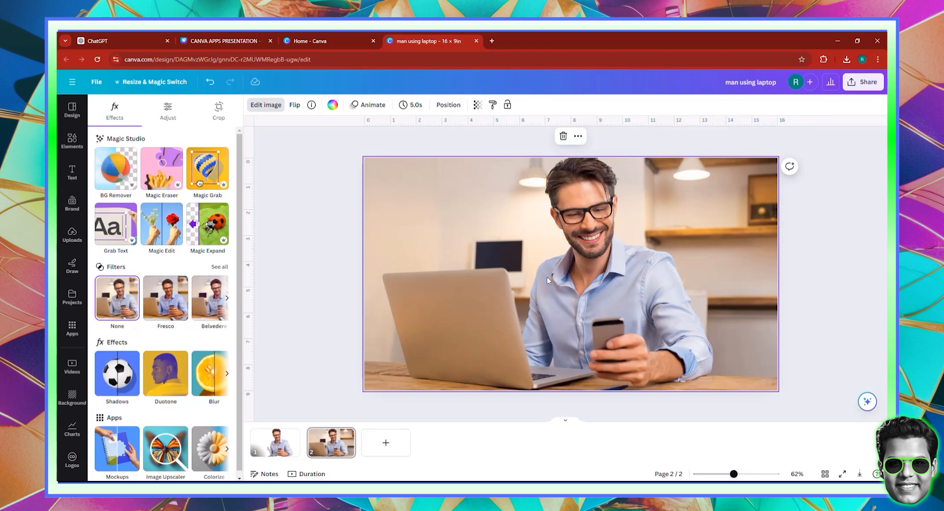
click(121, 172)
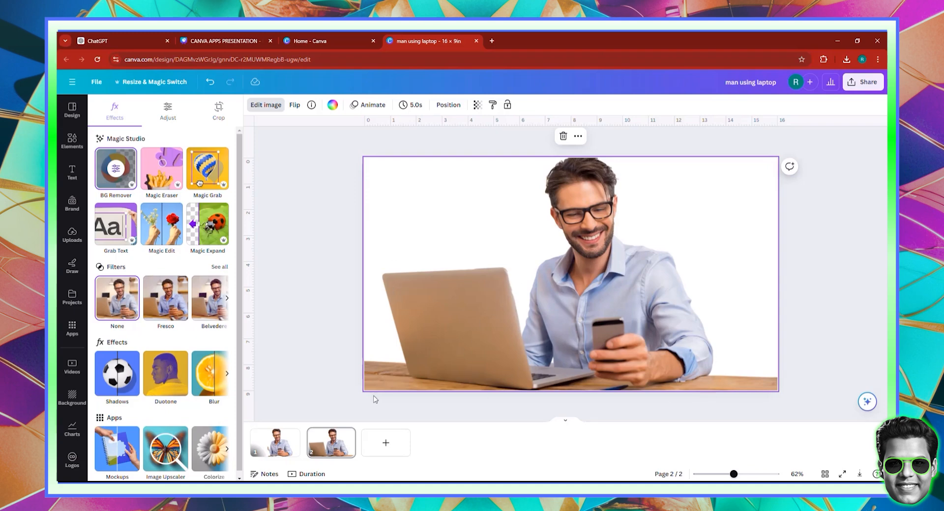
click(276, 443)
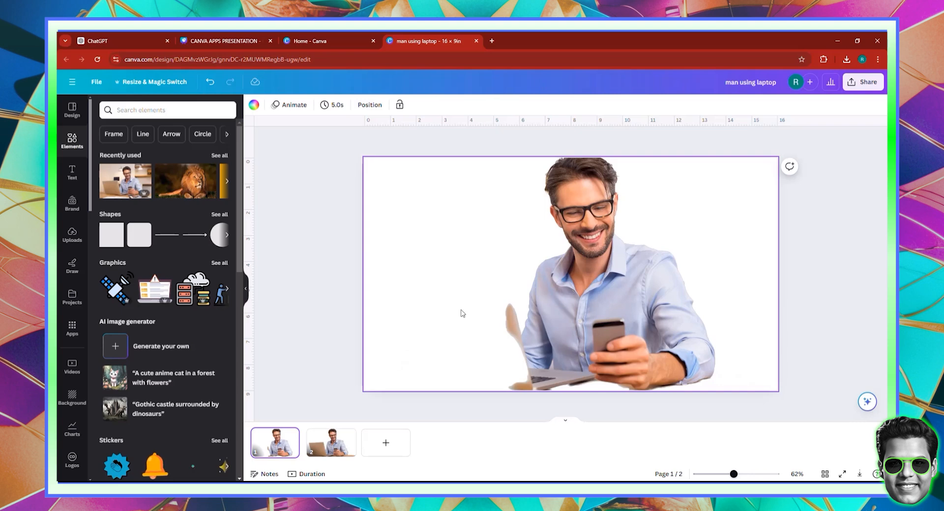
click(338, 442)
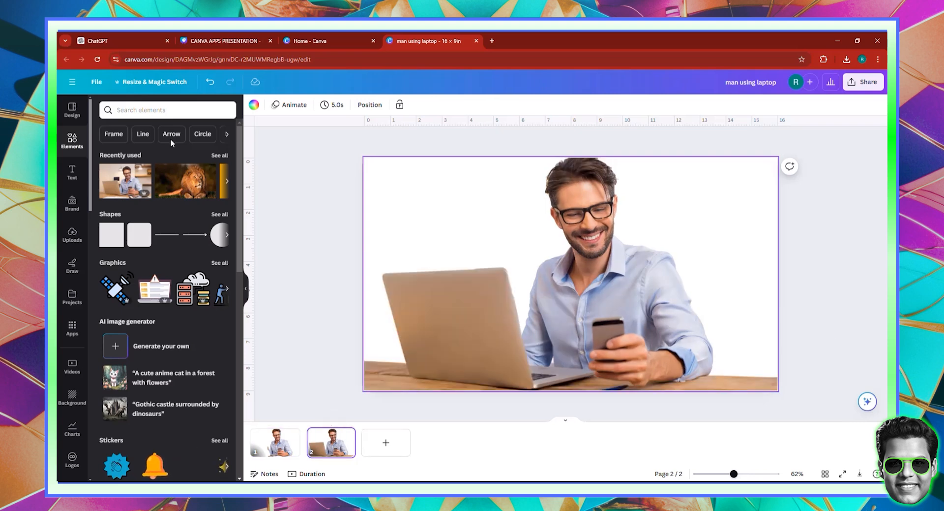
Step: Erase spots on the laptop lid with the Background Remover's Erase brush at size about 58 and paint them back with the Restore brush
click(438, 293)
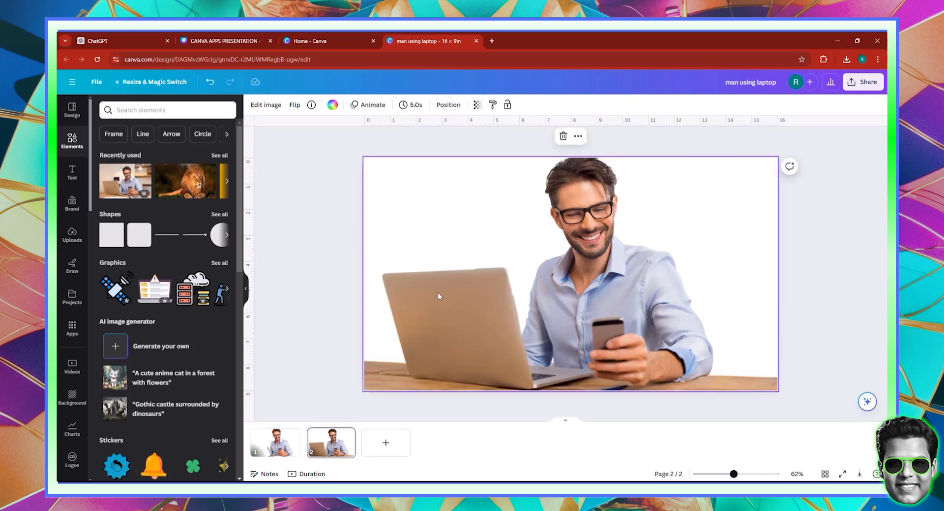
click(278, 105)
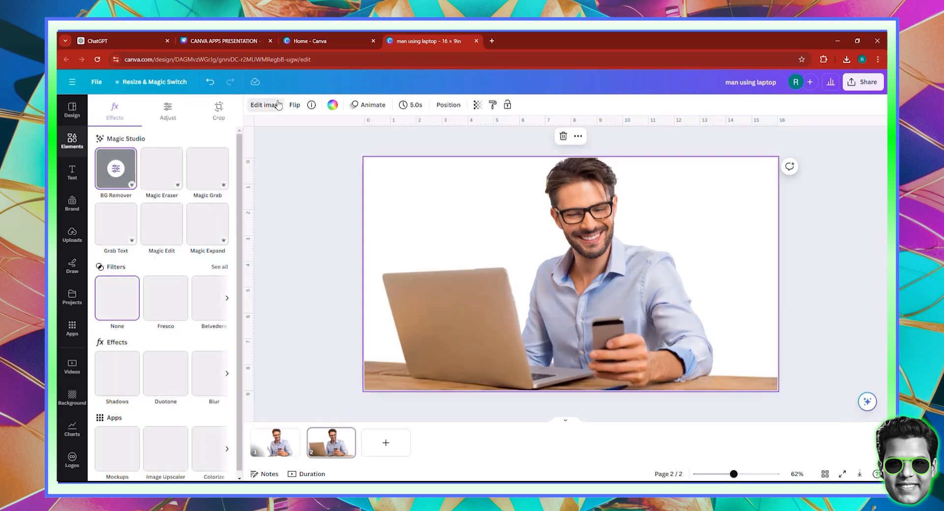
click(118, 173)
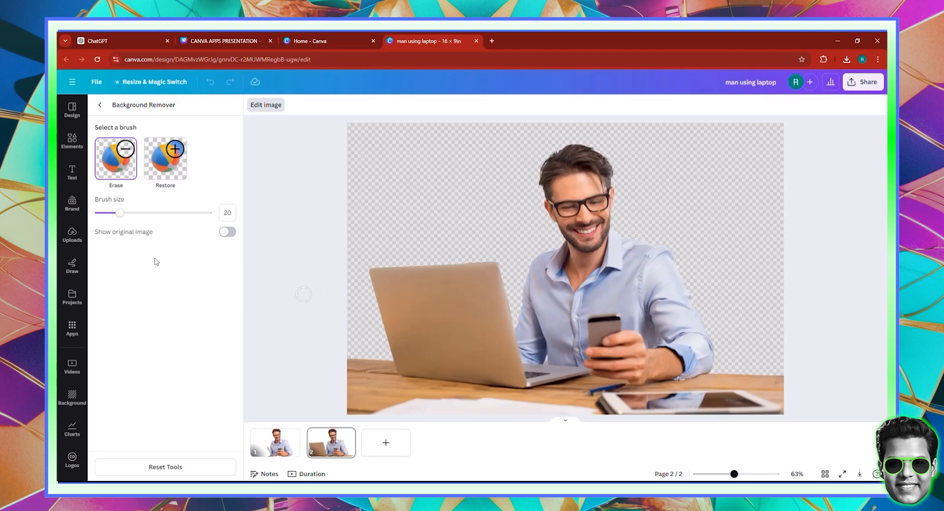
click(162, 213)
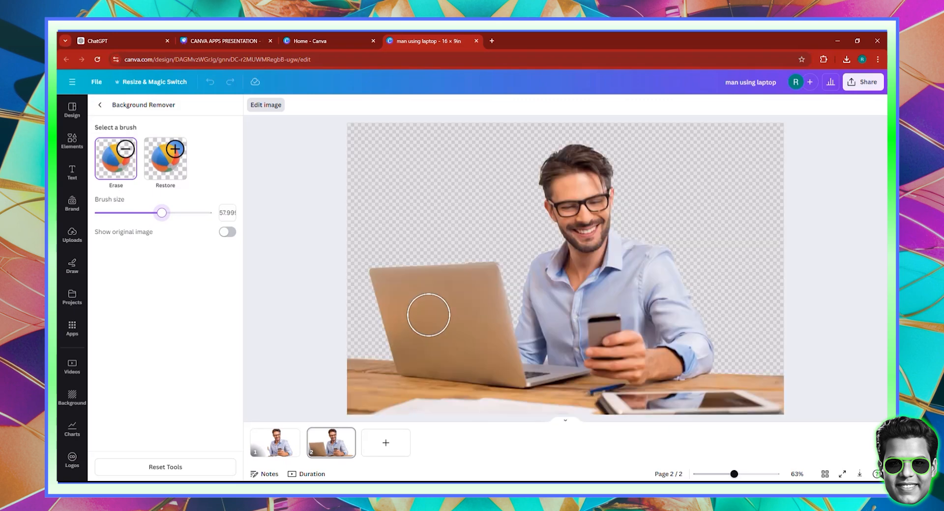
click(436, 298)
click(443, 329)
click(456, 307)
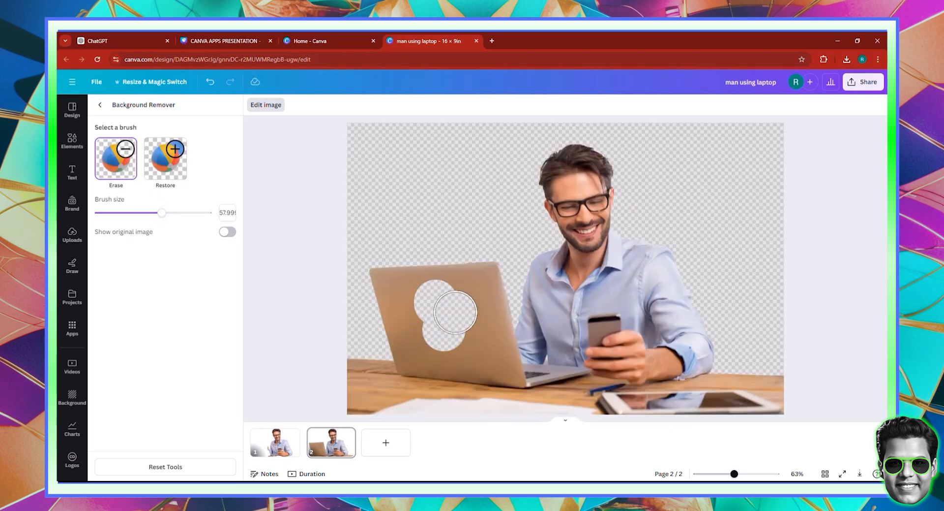
mouse_move(430, 314)
mouse_down()
mouse_move(447, 306)
mouse_move(424, 313)
mouse_move(439, 340)
mouse_move(460, 319)
mouse_move(451, 344)
mouse_move(462, 340)
mouse_move(460, 353)
mouse_move(442, 297)
mouse_move(416, 304)
mouse_move(446, 293)
mouse_move(463, 311)
mouse_move(457, 350)
mouse_move(430, 346)
mouse_move(425, 339)
mouse_move(443, 325)
mouse_move(420, 323)
mouse_up()
click(165, 158)
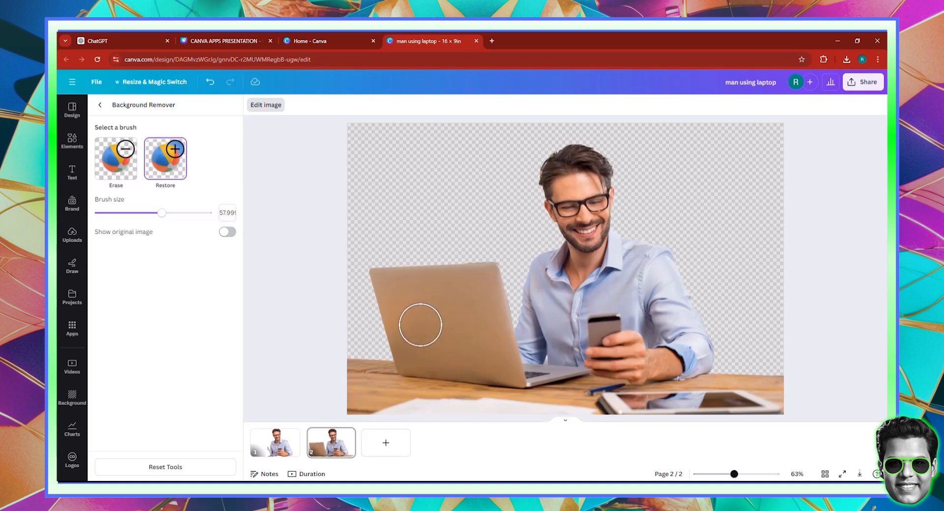
Step: Erase a round spot on the laptop lid with the Erase brush at size 84 and return to the elements library
click(116, 159)
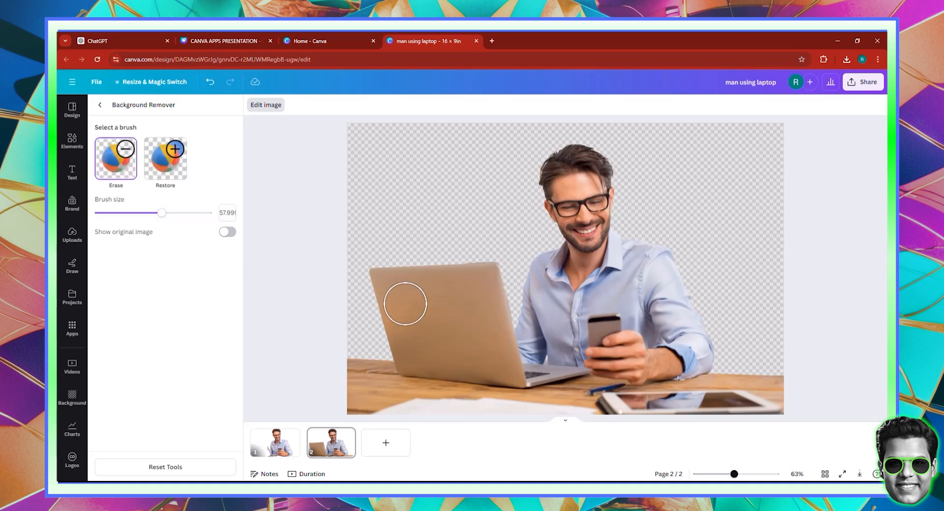
click(191, 213)
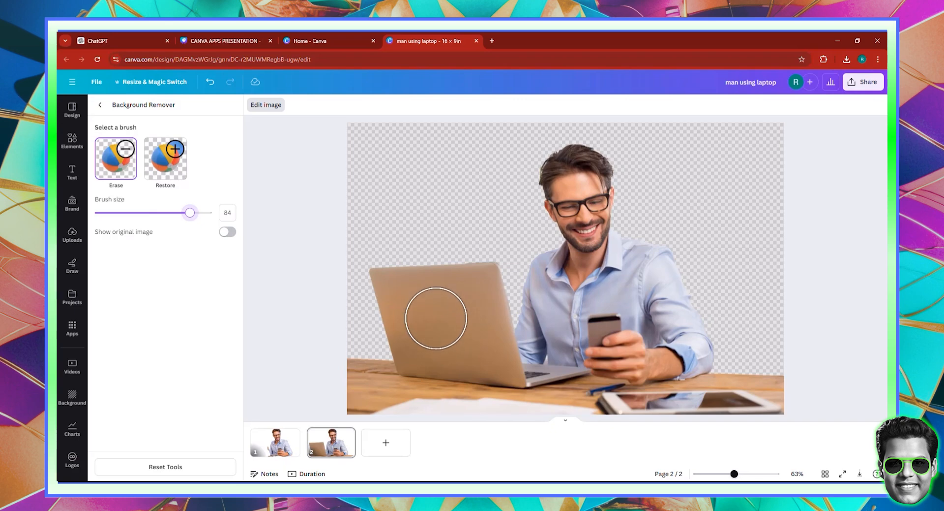
click(442, 321)
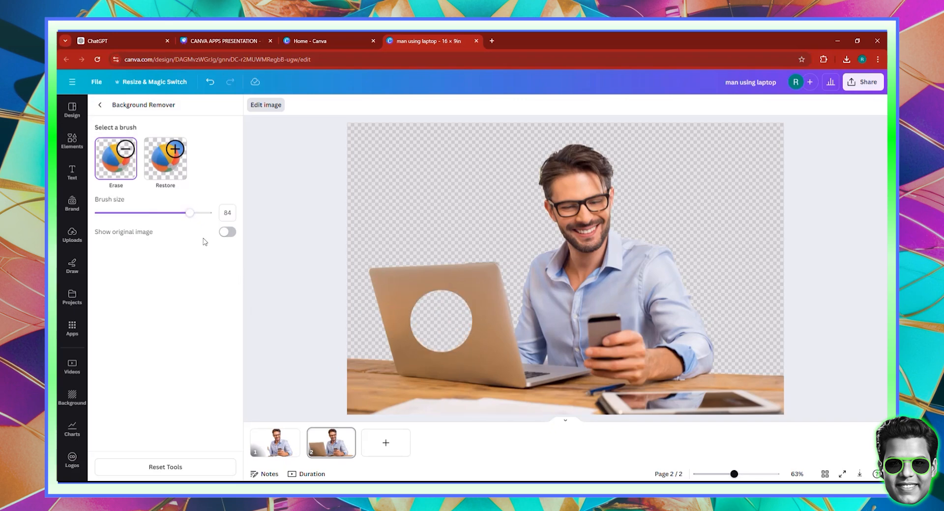
click(83, 141)
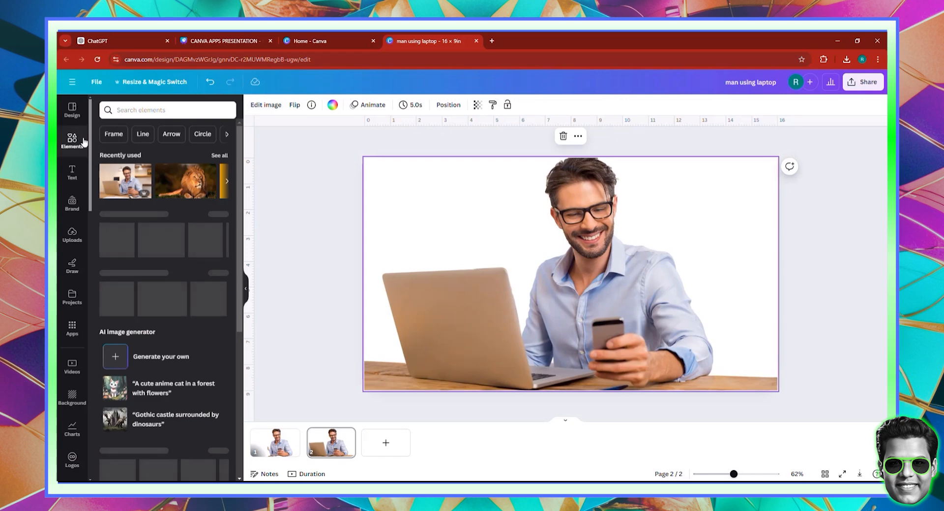
Step: Reopen the Background Remover for the page 2 photo and cut a round hole in the laptop lid with the size 84 Erase brush
click(272, 105)
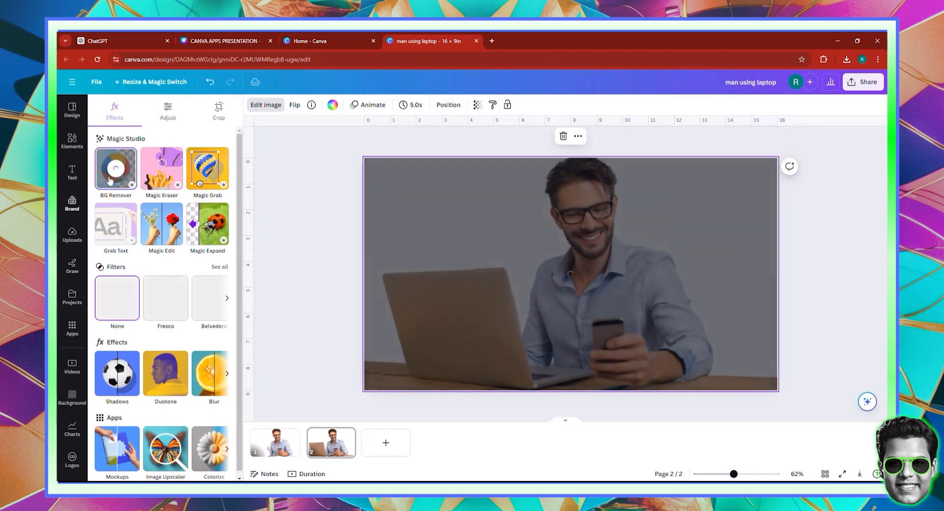
click(117, 171)
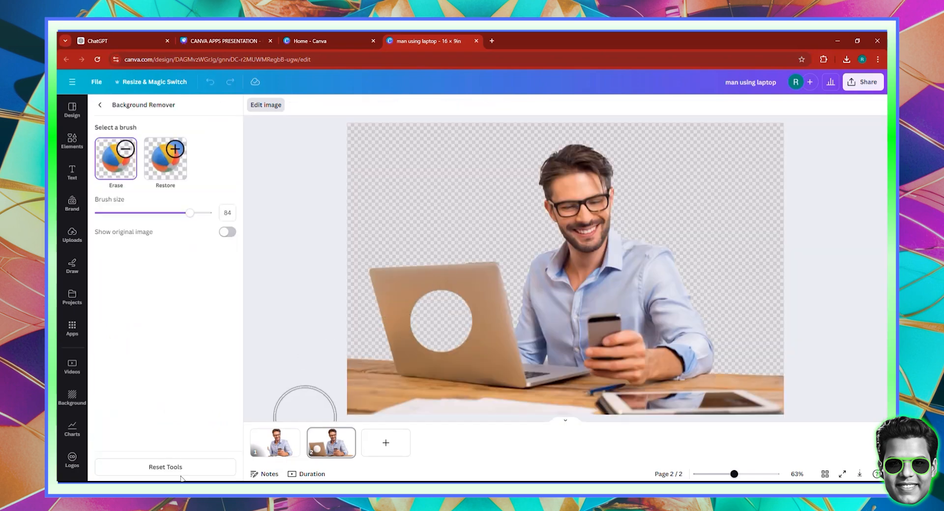
click(101, 110)
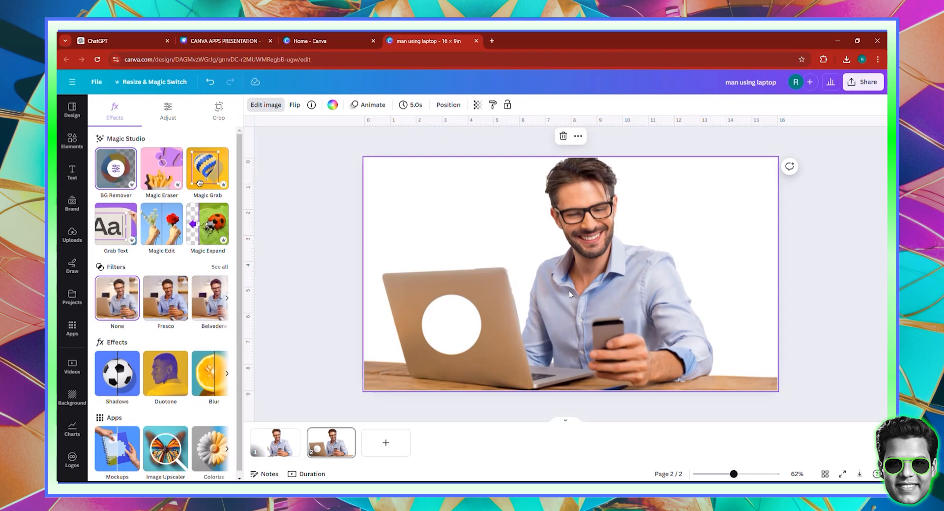
Step: Search the elements for "library" and limit the results to photos
click(62, 140)
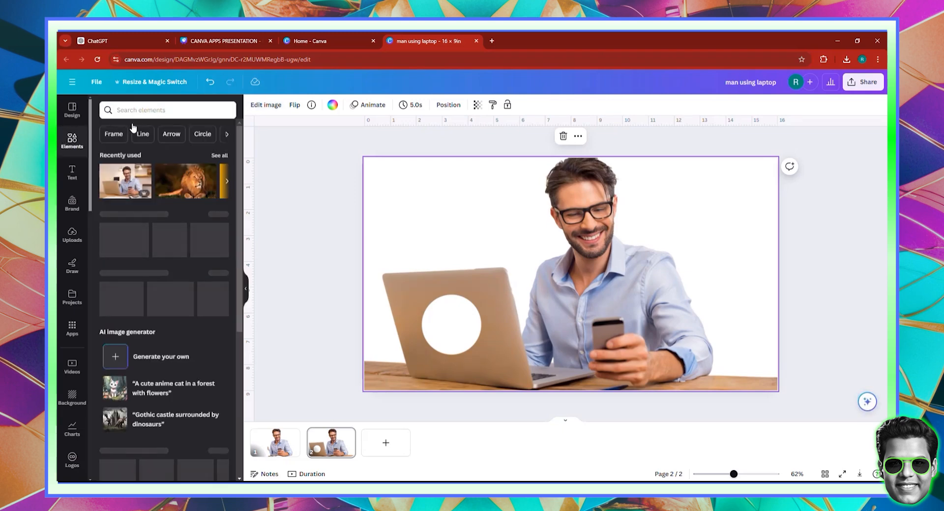
click(163, 117)
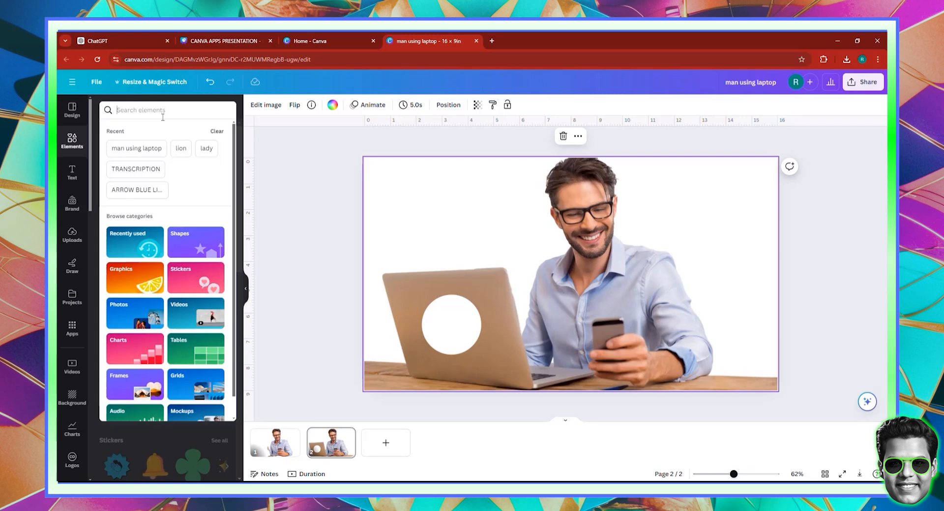
text(library)
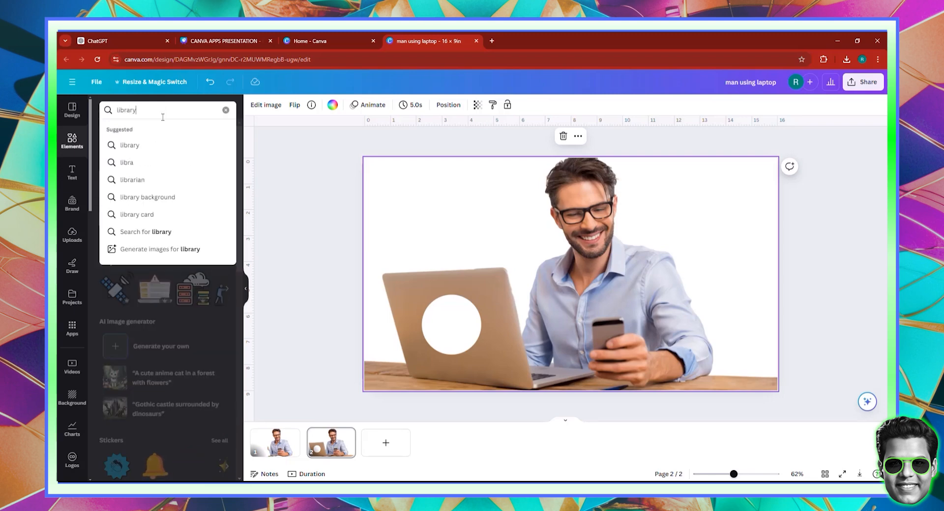
key(Return)
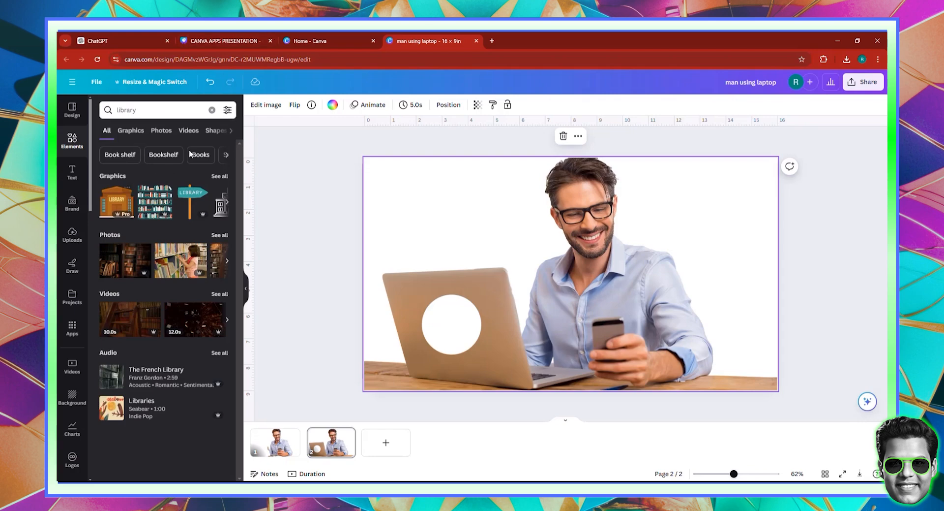
click(164, 134)
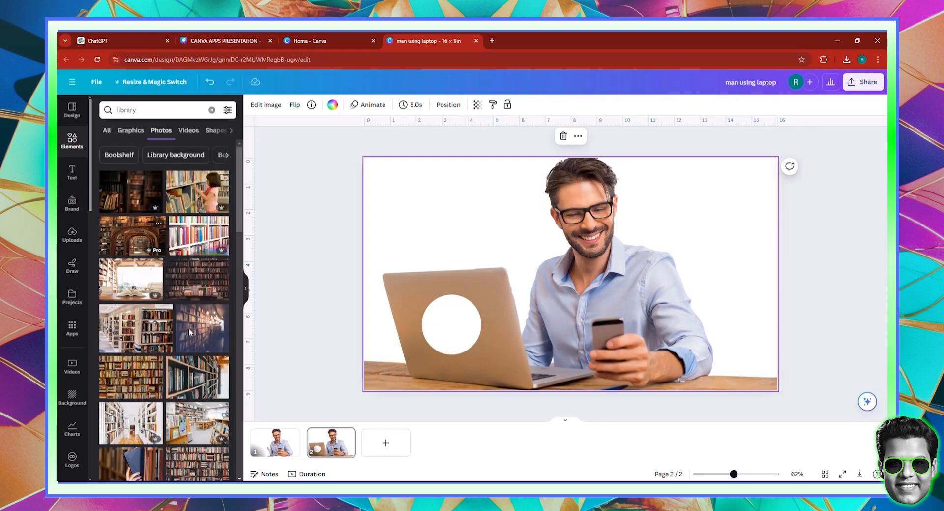
Step: Try the brown wooden bookshelf photo on page 2, delete it and insert the photo of colourful books on white shelves instead
click(128, 376)
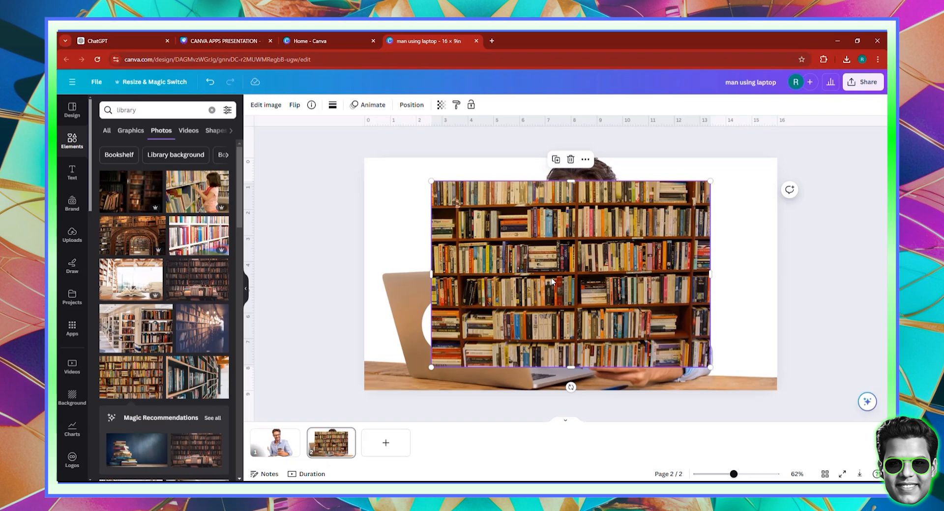
key(Delete)
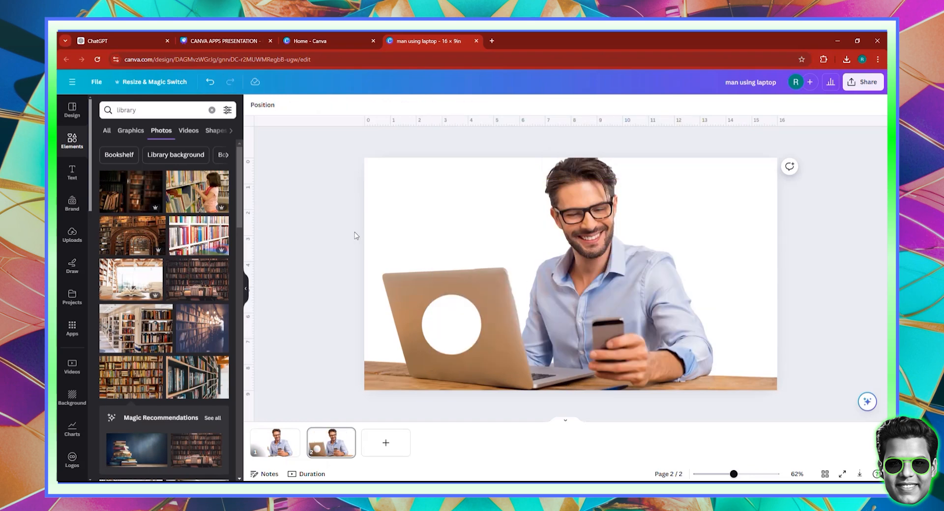
click(191, 241)
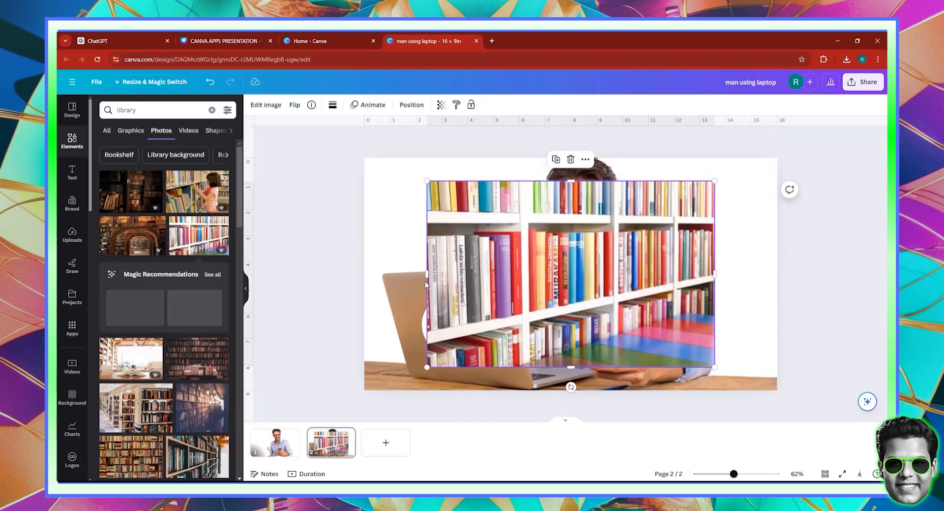
Step: Detach the man's photo from the page 2 background and set the white bookshelf photo as the background
right_click(501, 265)
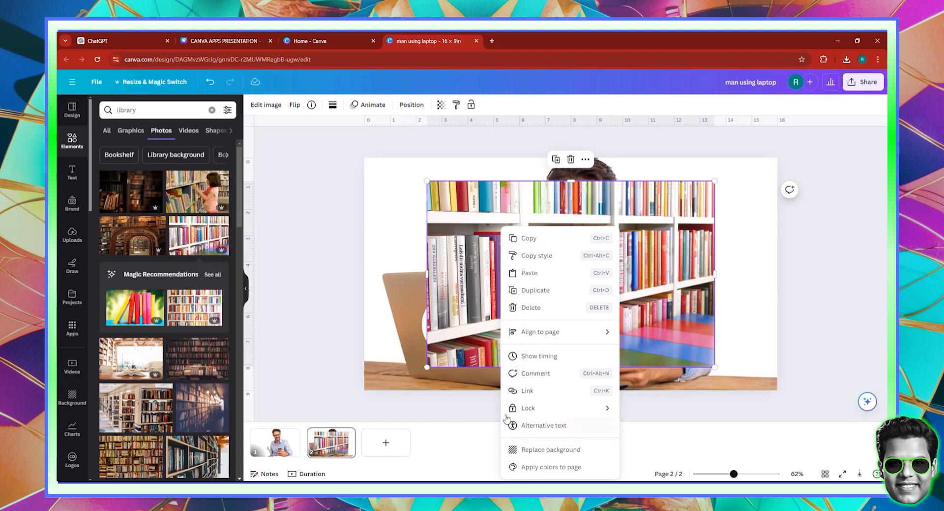
click(388, 287)
right_click(388, 287)
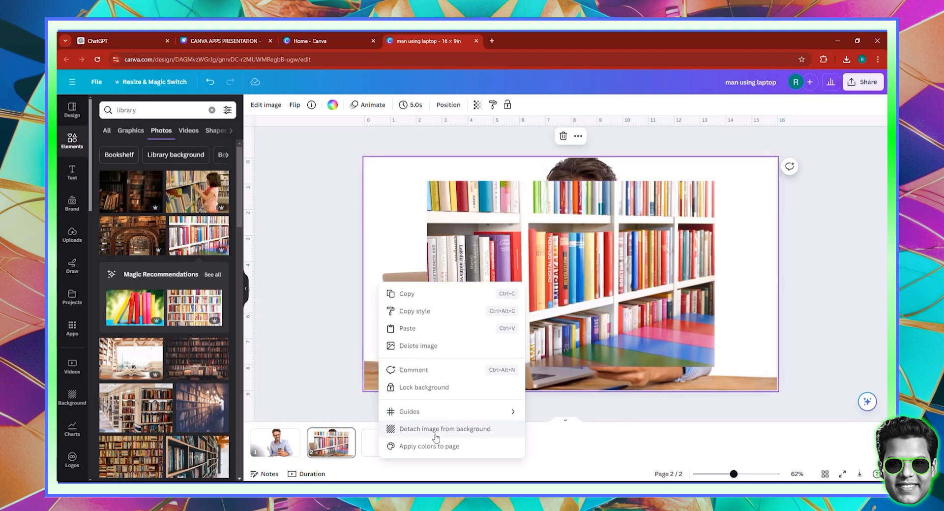
click(437, 424)
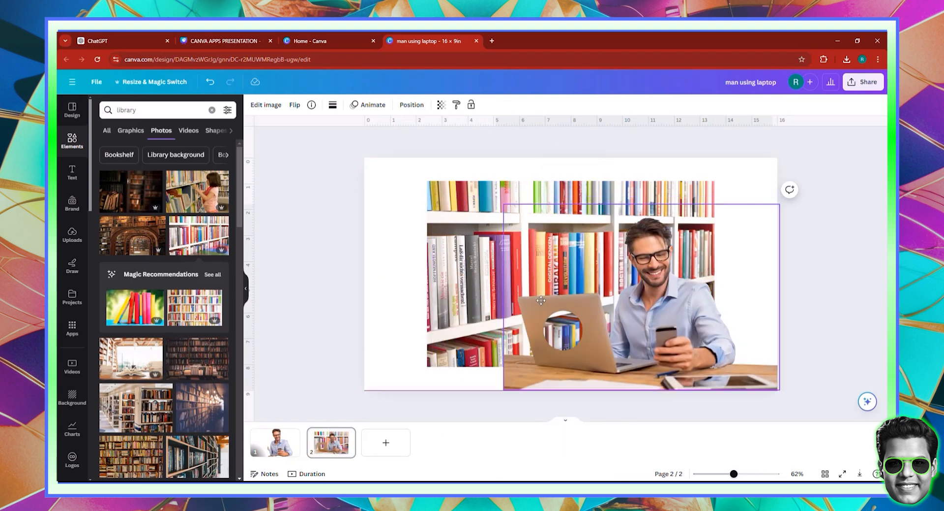
right_click(459, 212)
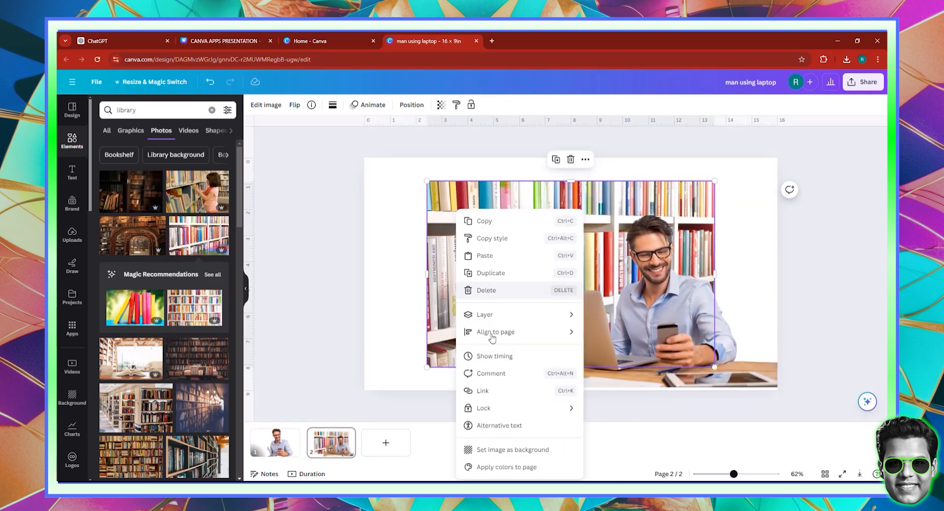
click(512, 449)
Step: Move the cutout of the man to the page's upper-left corner, enlarge it to the full page width and shift it up
click(619, 347)
drag(619, 346, 512, 300)
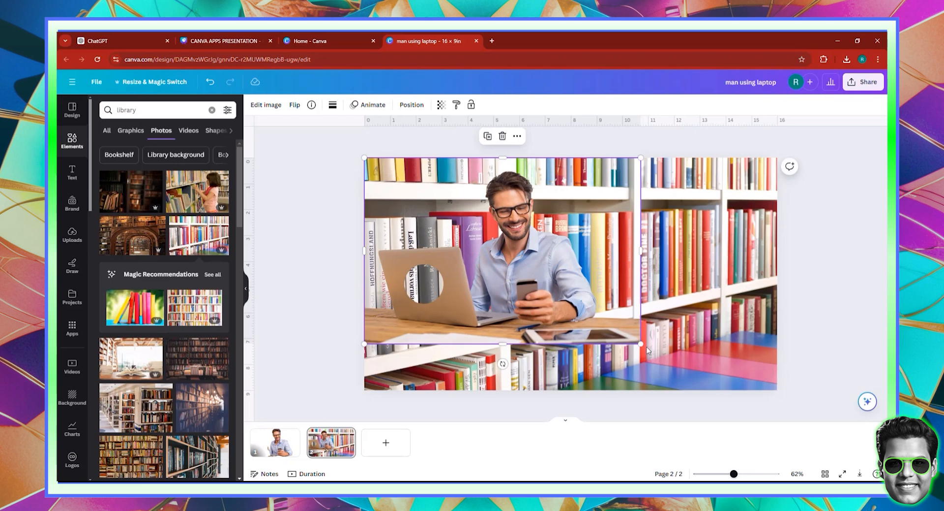
drag(641, 344, 790, 415)
drag(512, 339, 518, 321)
click(826, 322)
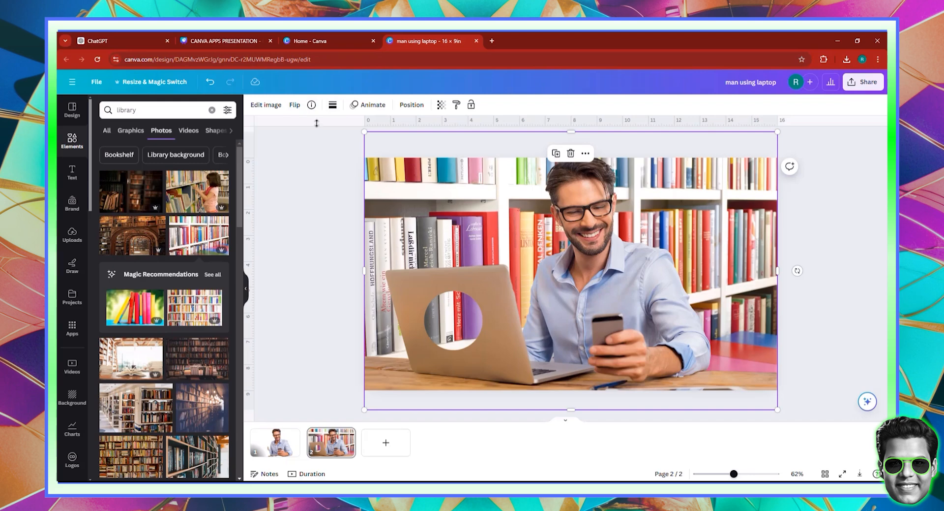
Step: Flip the cutout of the man horizontally, deselect it and compare page 2 with page 1
click(295, 105)
click(310, 128)
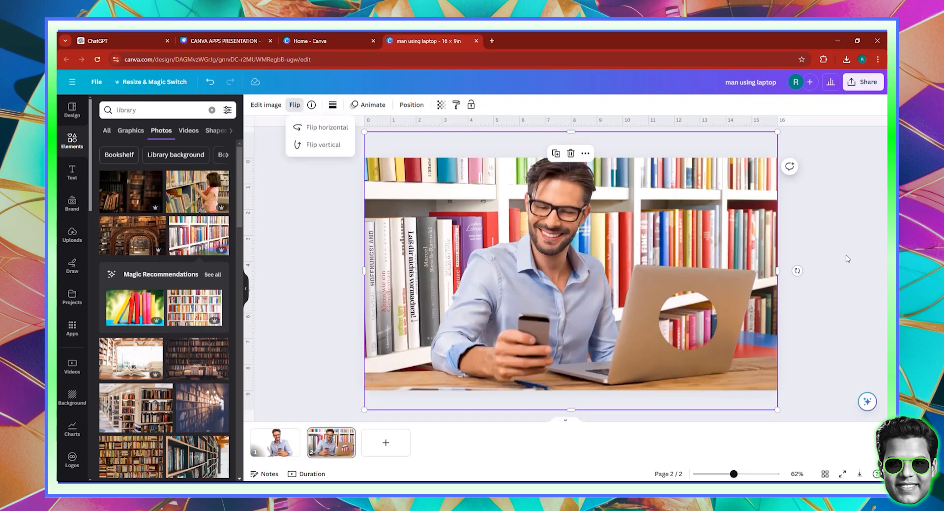
click(846, 299)
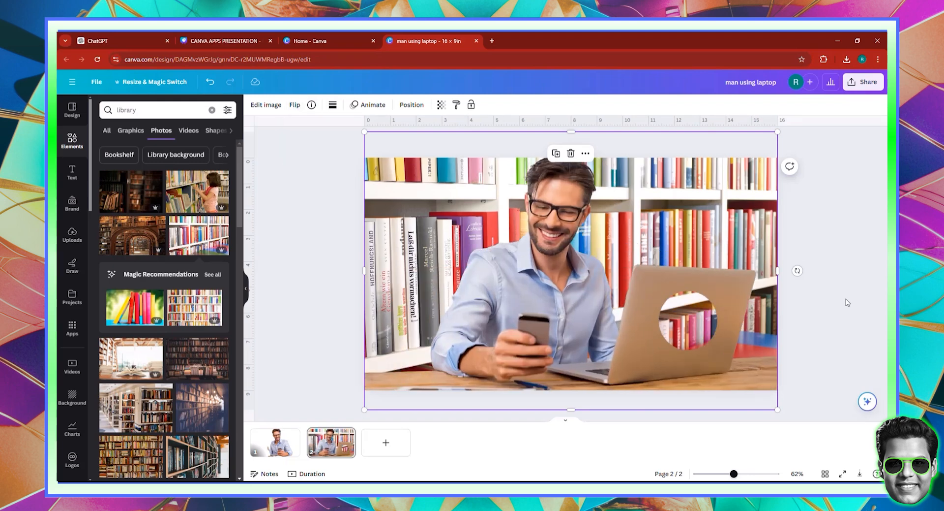
click(847, 302)
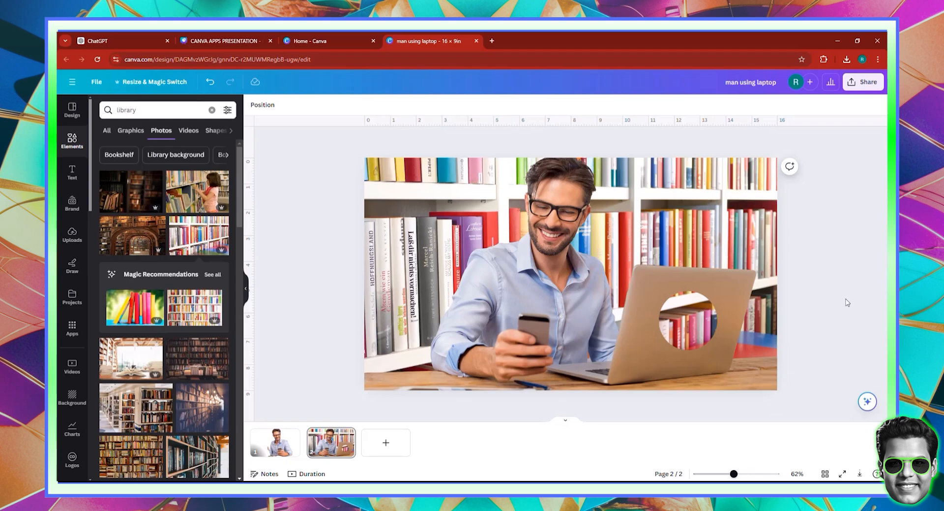
click(285, 434)
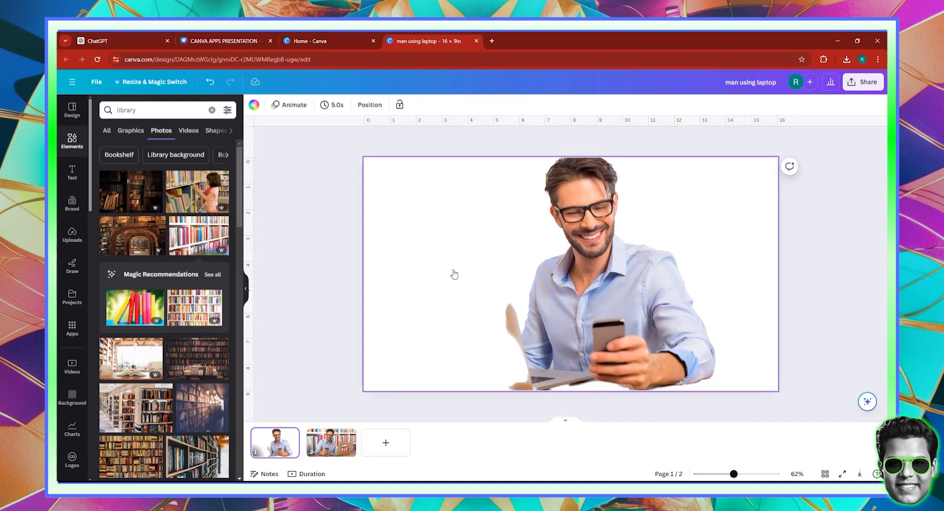
click(316, 447)
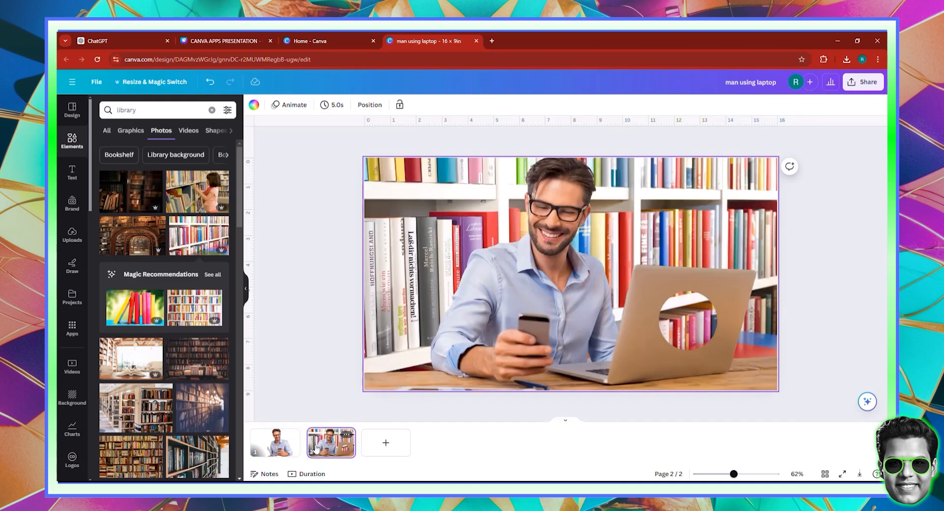